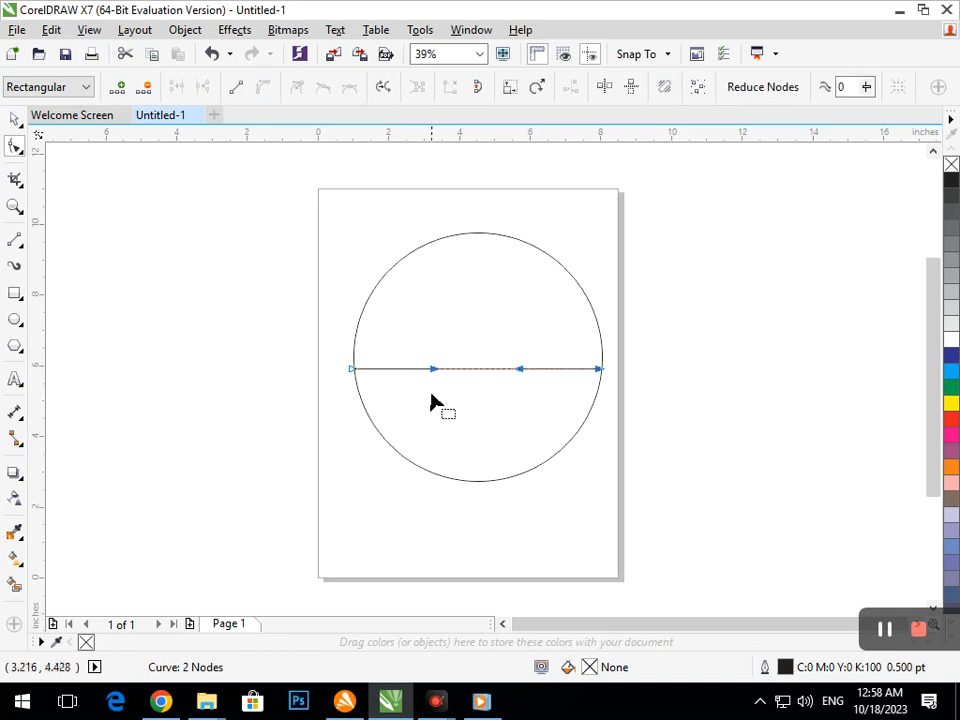
# Reshape the horizontal line inside the circle into a shallow S-curve about 0.72 inches high, arching up on its left half and dipping on its right
pyautogui.moveTo(434, 378); pyautogui.dragTo(492, 298)
pyautogui.moveTo(521, 376); pyautogui.dragTo(438, 397)
pyautogui.moveTo(494, 297); pyautogui.dragTo(525, 309)
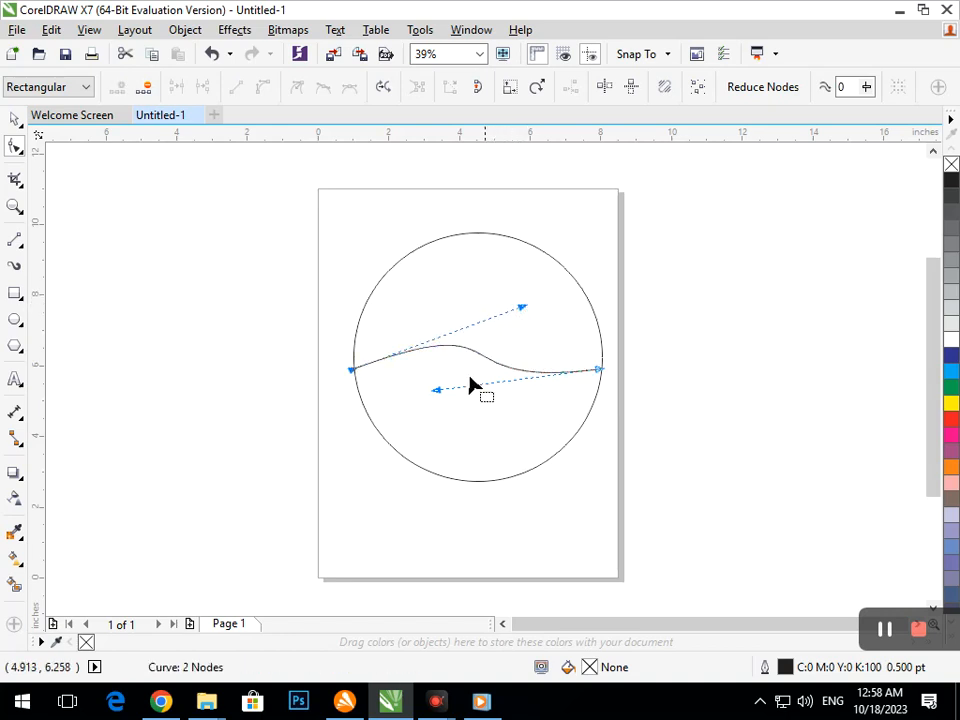
pyautogui.moveTo(437, 392); pyautogui.dragTo(423, 402)
pyautogui.moveTo(521, 309); pyautogui.dragTo(538, 309)
pyautogui.moveTo(422, 401)
pyautogui.mouseDown()
pyautogui.moveTo(412, 386)
pyautogui.moveTo(424, 378)
pyautogui.mouseUp()
pyautogui.moveTo(537, 302); pyautogui.dragTo(537, 318)
pyautogui.moveTo(406, 377); pyautogui.dragTo(448, 406)
# Set the S-curve's outline width to 36 pt
pyautogui.click(15, 118)
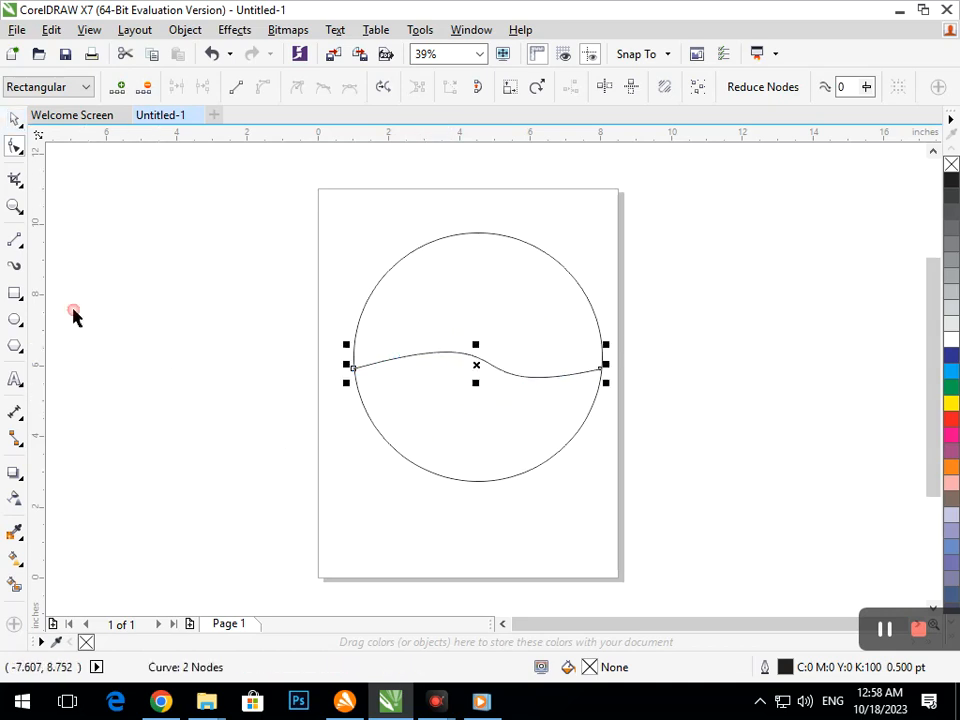
pyautogui.click(455, 403)
pyautogui.click(472, 363)
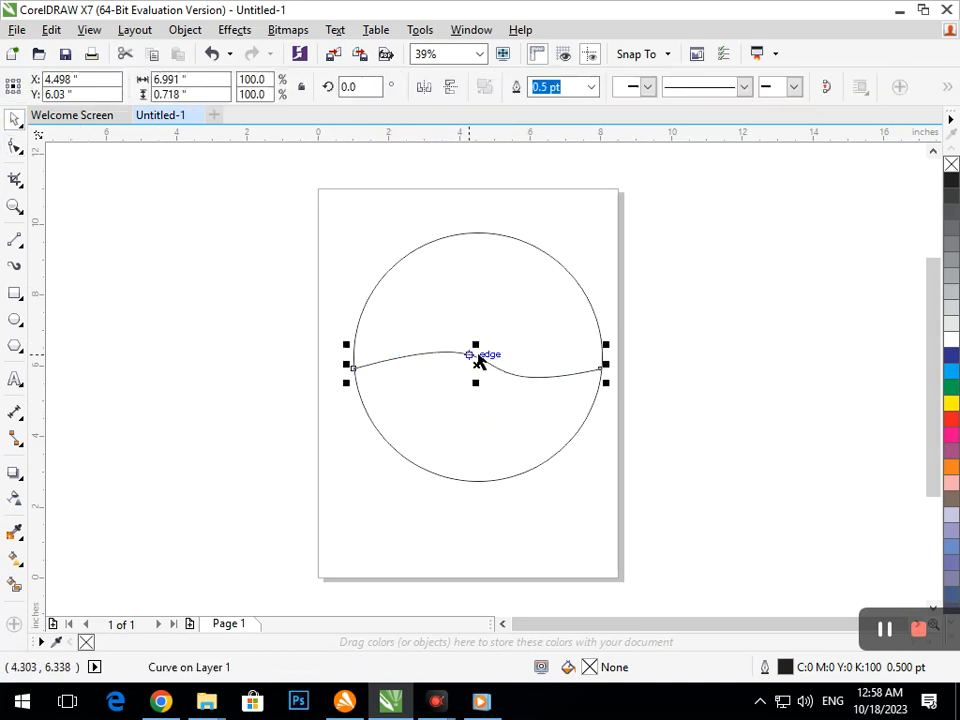
pyautogui.click(590, 88)
pyautogui.click(563, 304)
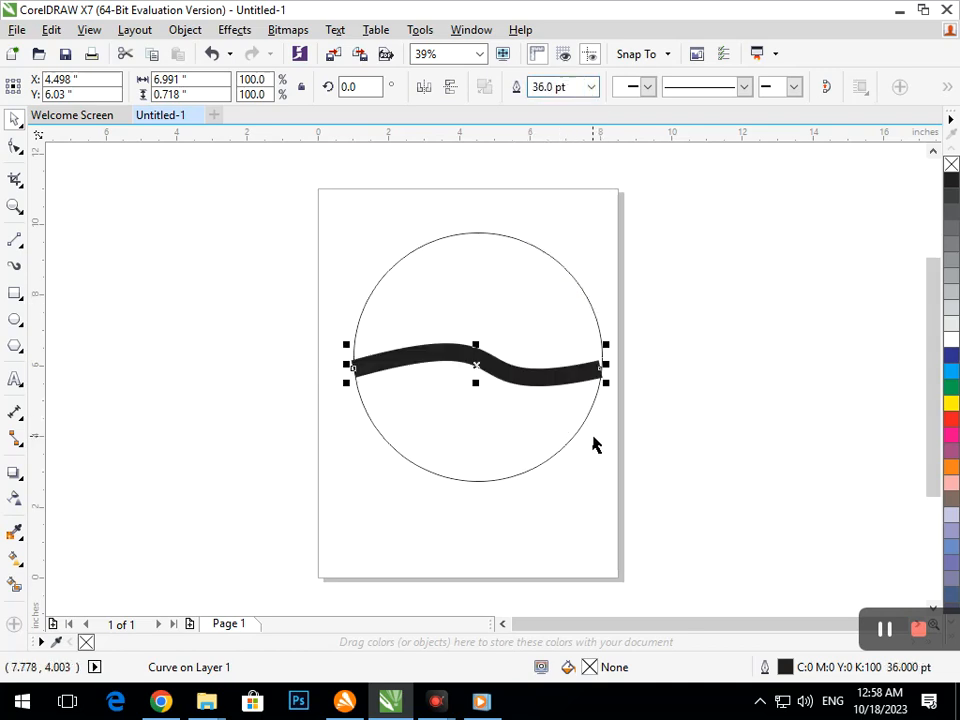
# Make three evenly rotated copies of the thick curve about its centre to form an eight-armed pinwheel, and delete the circle
pyautogui.click(513, 391)
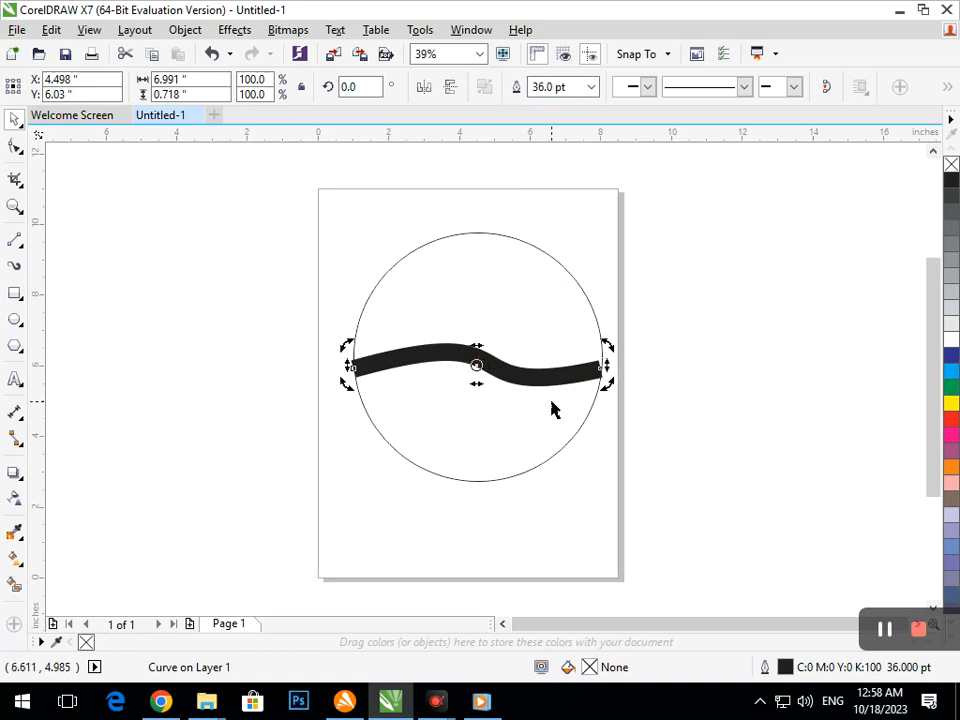
pyautogui.moveTo(609, 381); pyautogui.dragTo(782, 497)
pyautogui.hotkey('ctrl', 'r')
pyautogui.hotkey('ctrl', 'r')
pyautogui.click(581, 456)
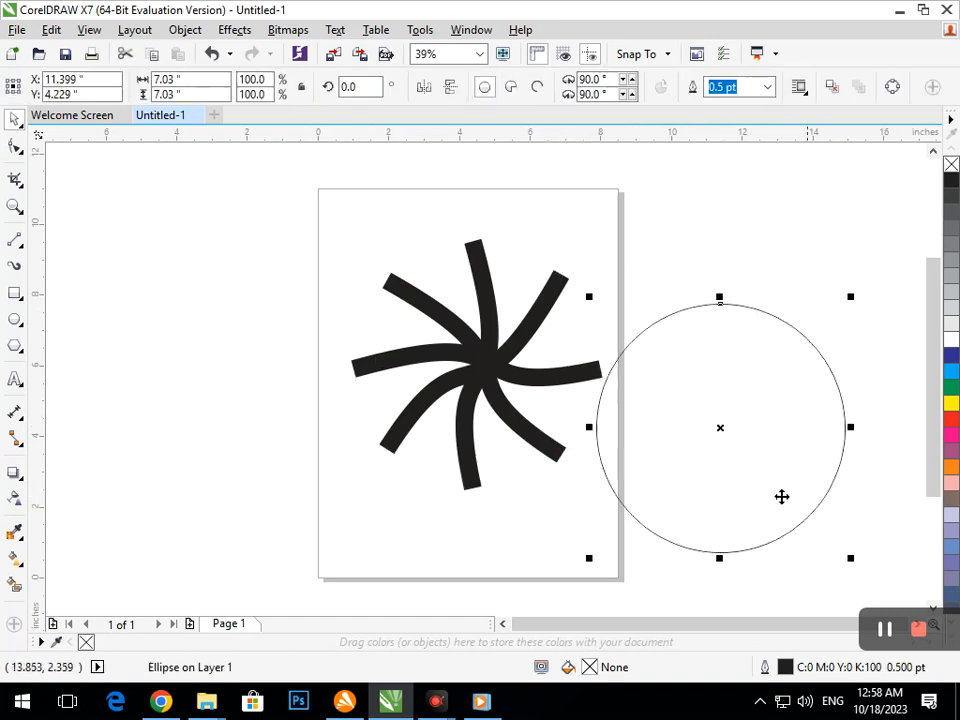
pyautogui.press('Delete')
# Give all four curves round line caps and set their outlines to sit behind the fill and scale with the object
pyautogui.moveTo(281, 161); pyautogui.dragTo(729, 568)
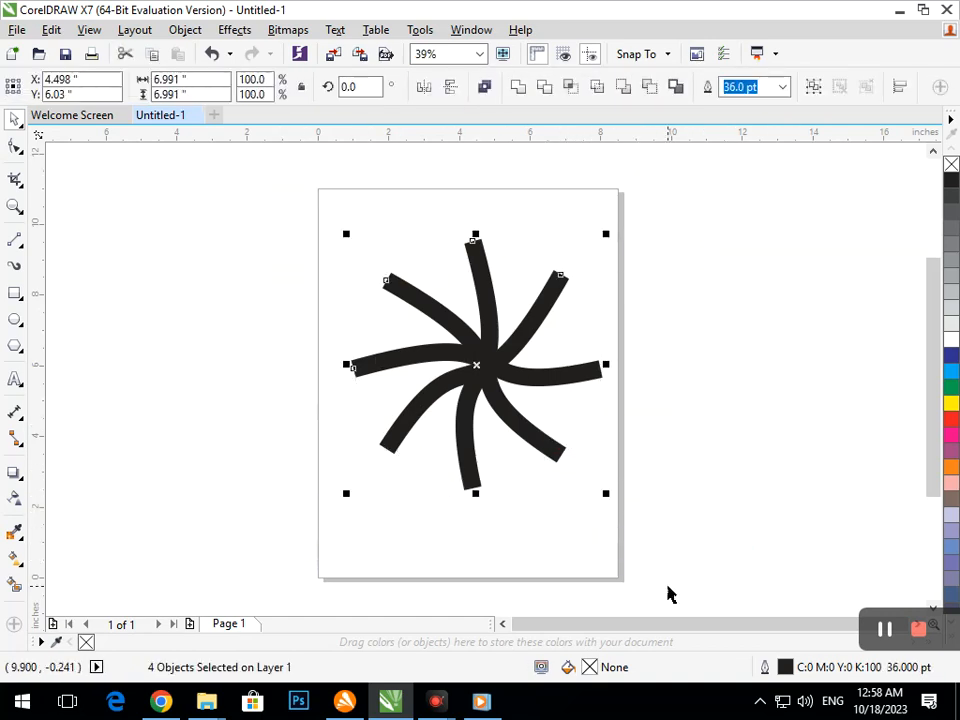
pyautogui.press('F12')
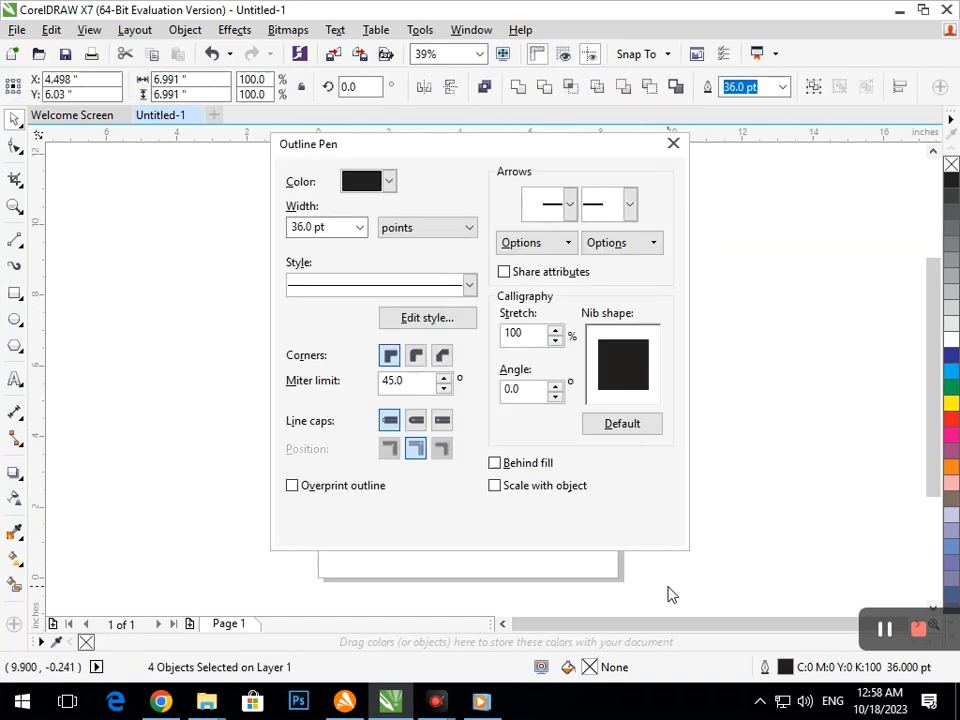
pyautogui.click(416, 421)
pyautogui.click(494, 463)
pyautogui.click(494, 485)
pyautogui.click(460, 526)
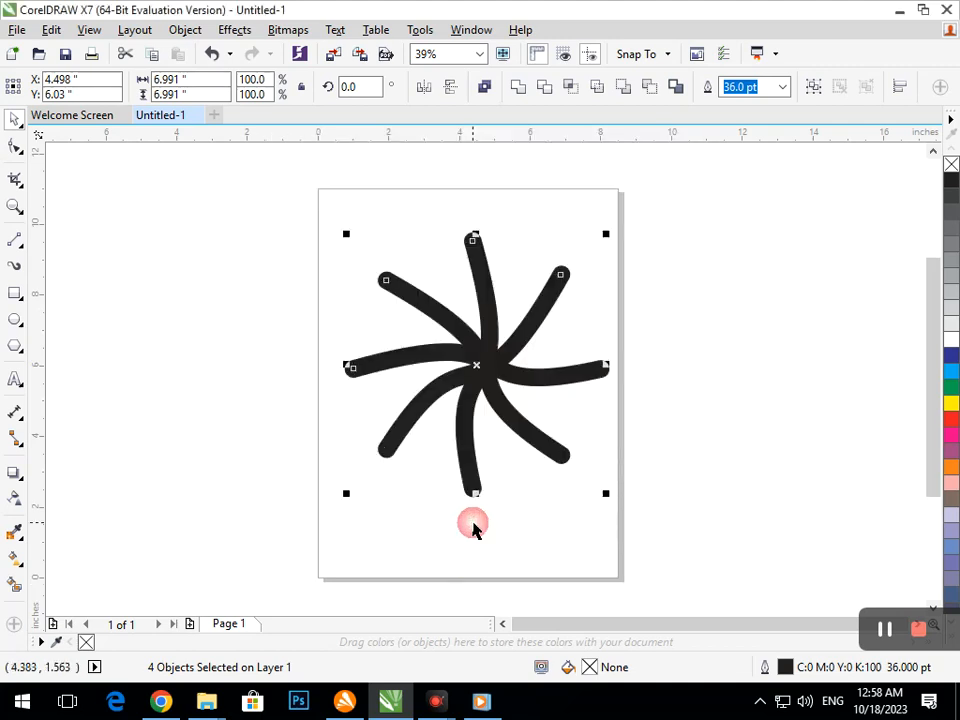
pyautogui.click(531, 540)
pyautogui.moveTo(257, 176); pyautogui.dragTo(659, 532)
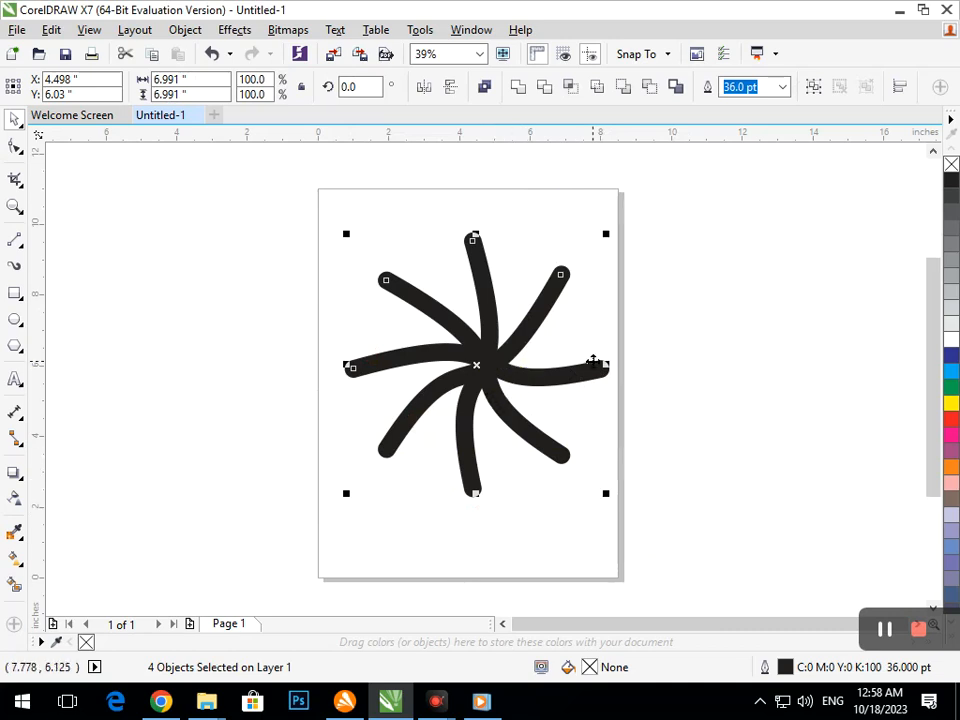
pyautogui.hotkey('ctrl', 'g')
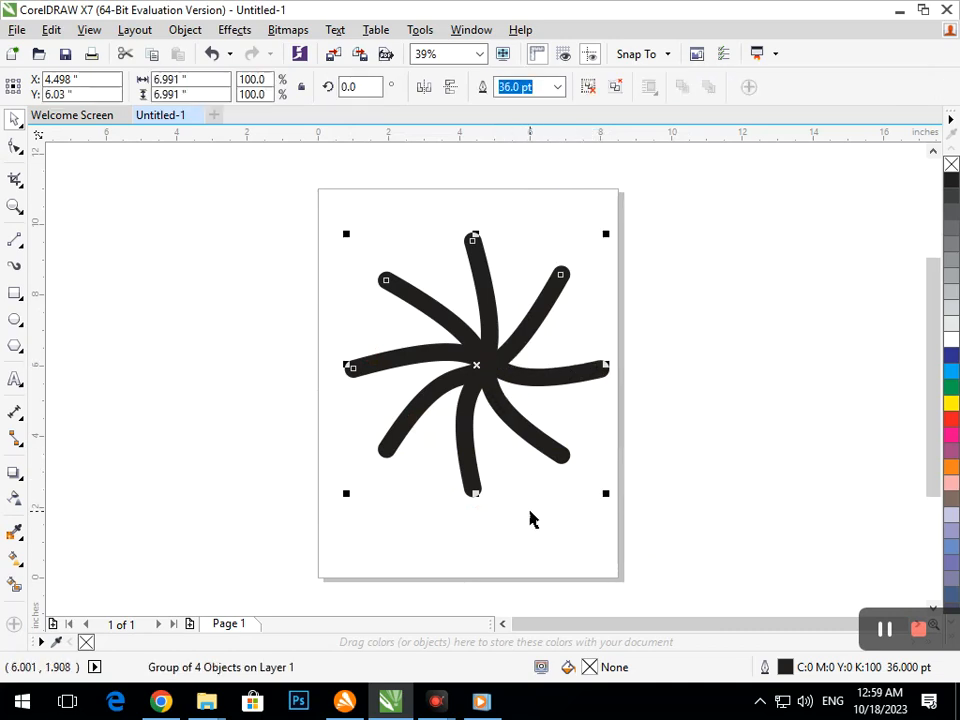
pyautogui.hotkey('ctrl', 'z')
pyautogui.click(456, 476)
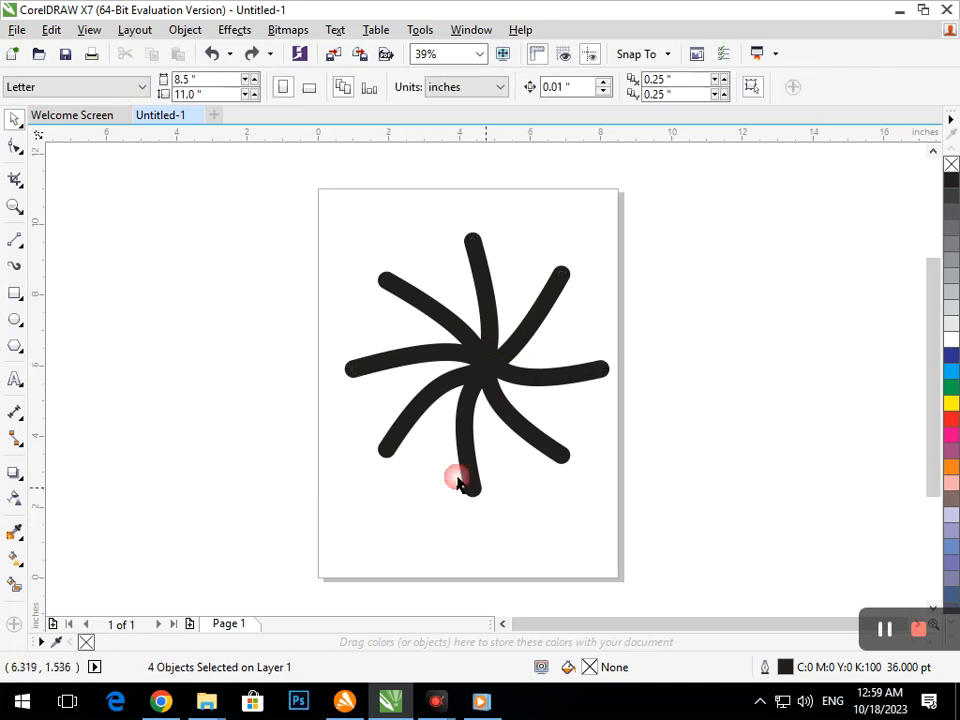
# Smart-fill the small enclosed area at the pinwheel's centre with C:40 M:20 Y:0 K:40, and select the whole artwork
pyautogui.click(15, 584)
pyautogui.click(462, 444)
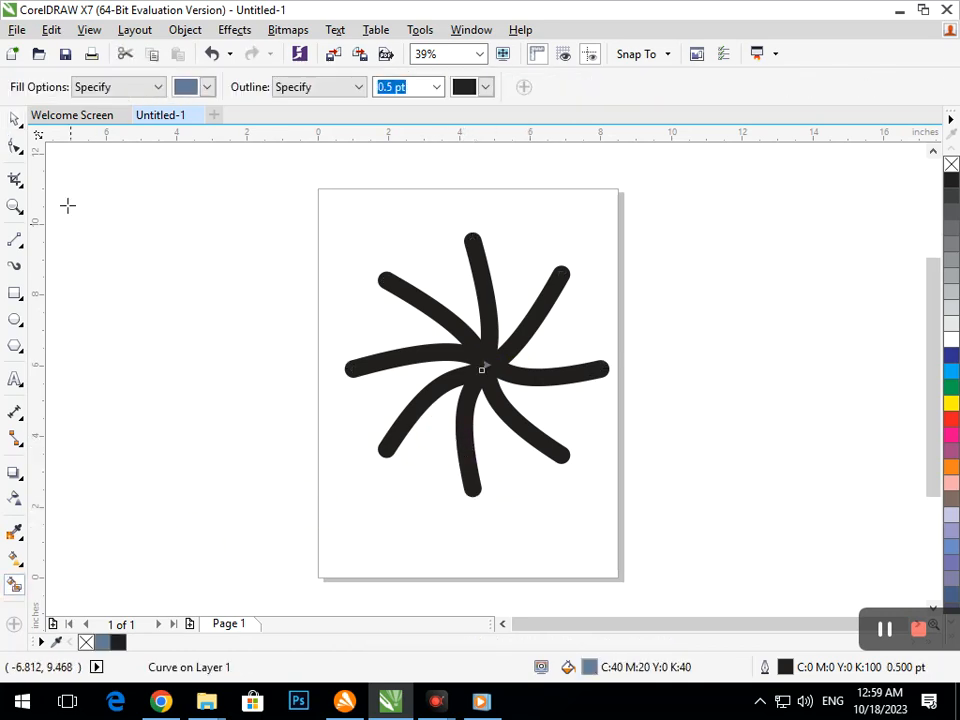
pyautogui.click(15, 118)
pyautogui.click(192, 188)
pyautogui.moveTo(192, 188); pyautogui.dragTo(714, 582)
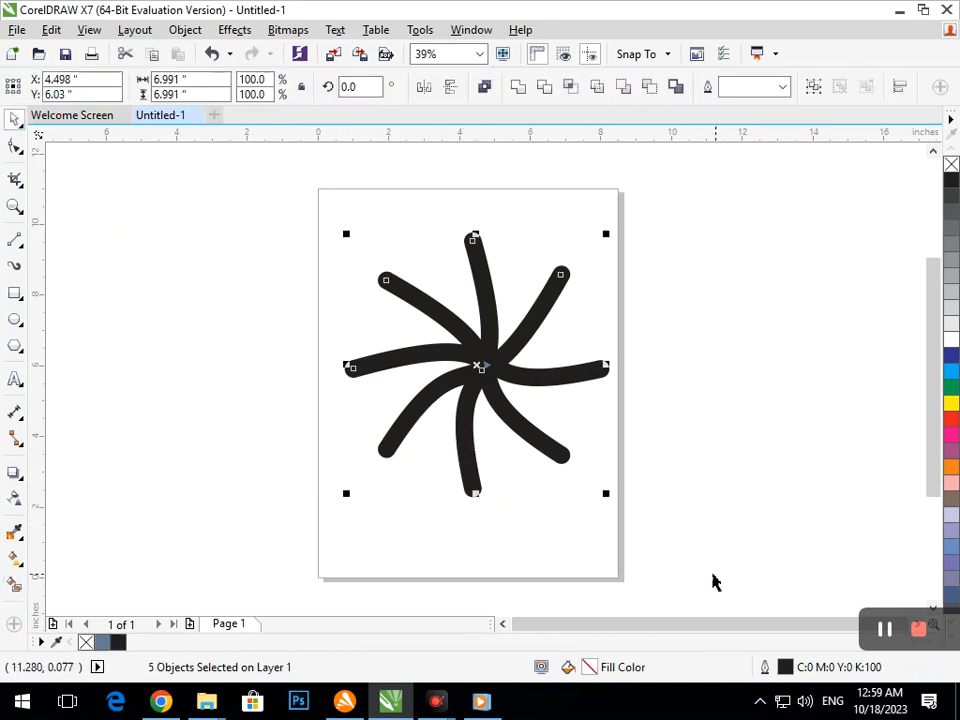
# Smart-fill every arm of the pinwheel with C:40 M:20 Y:0 K:40 and a 0.5 pt black outline
pyautogui.click(15, 584)
pyautogui.click(392, 441)
pyautogui.click(471, 441)
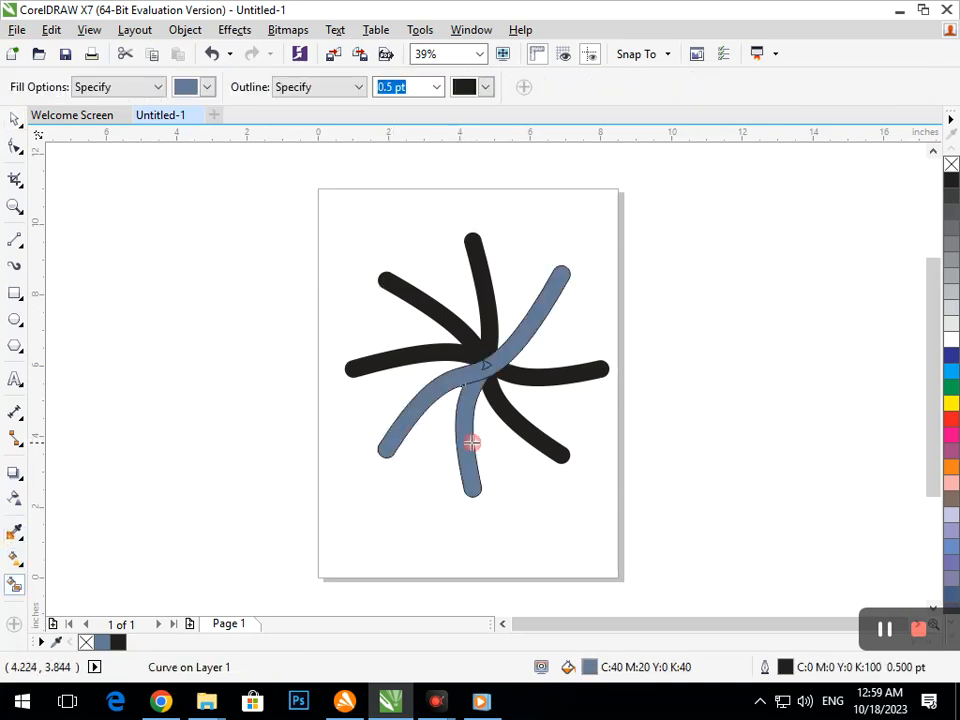
pyautogui.click(525, 432)
pyautogui.click(547, 378)
pyautogui.click(463, 352)
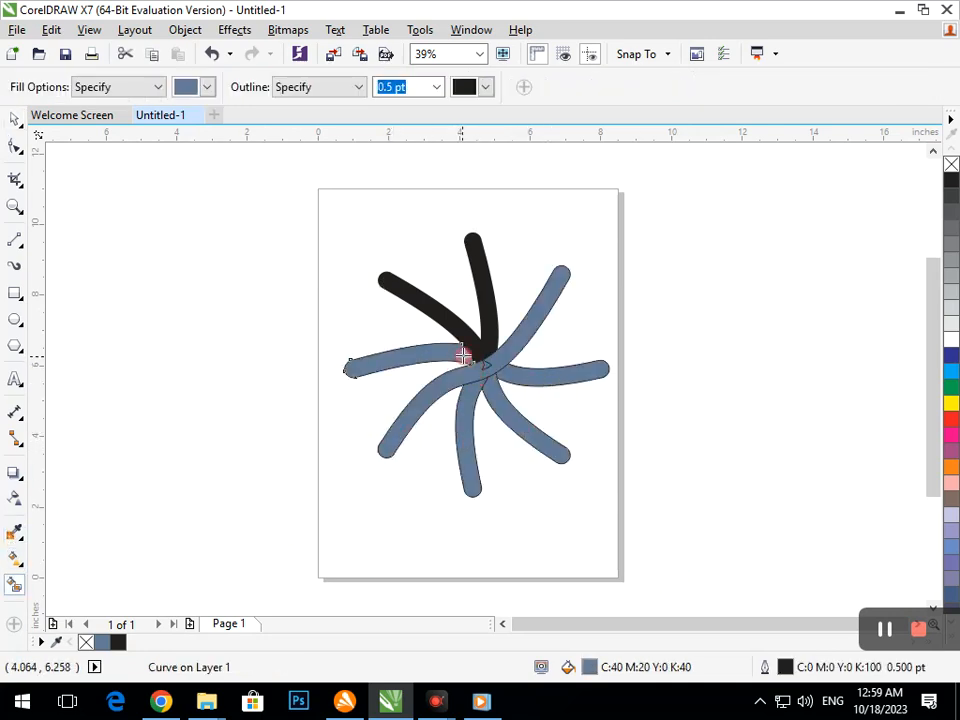
pyautogui.click(487, 348)
pyautogui.click(487, 346)
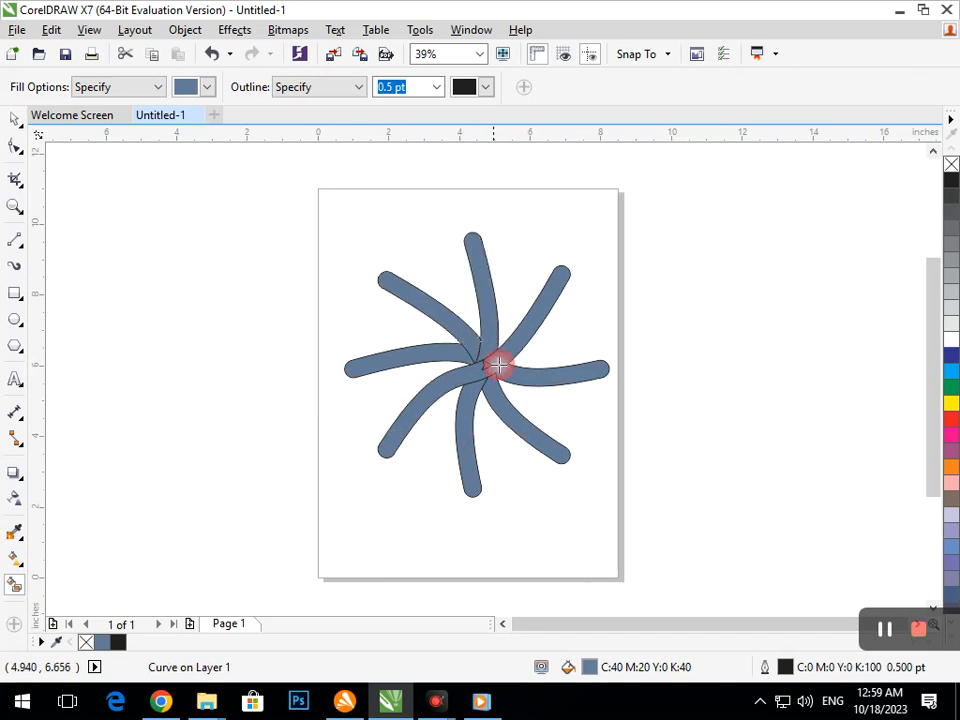
# Recolour all the pinwheel's filled shapes dark blue (C:100 M:100 Y:0 K:0) and group all its parts
pyautogui.click(15, 122)
pyautogui.click(323, 569)
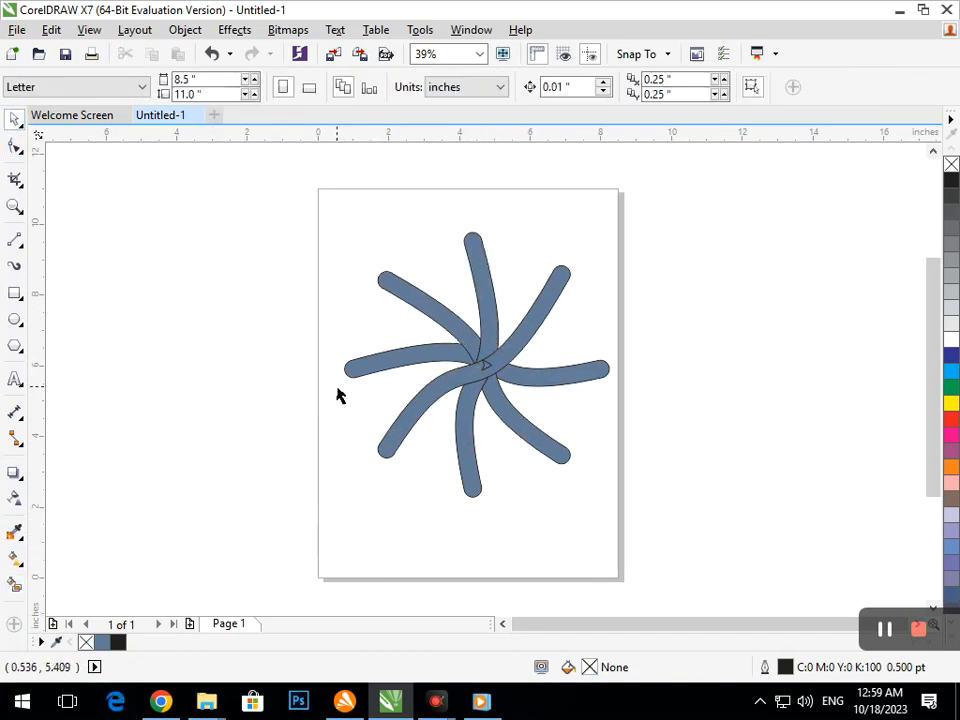
pyautogui.moveTo(305, 211); pyautogui.dragTo(632, 570)
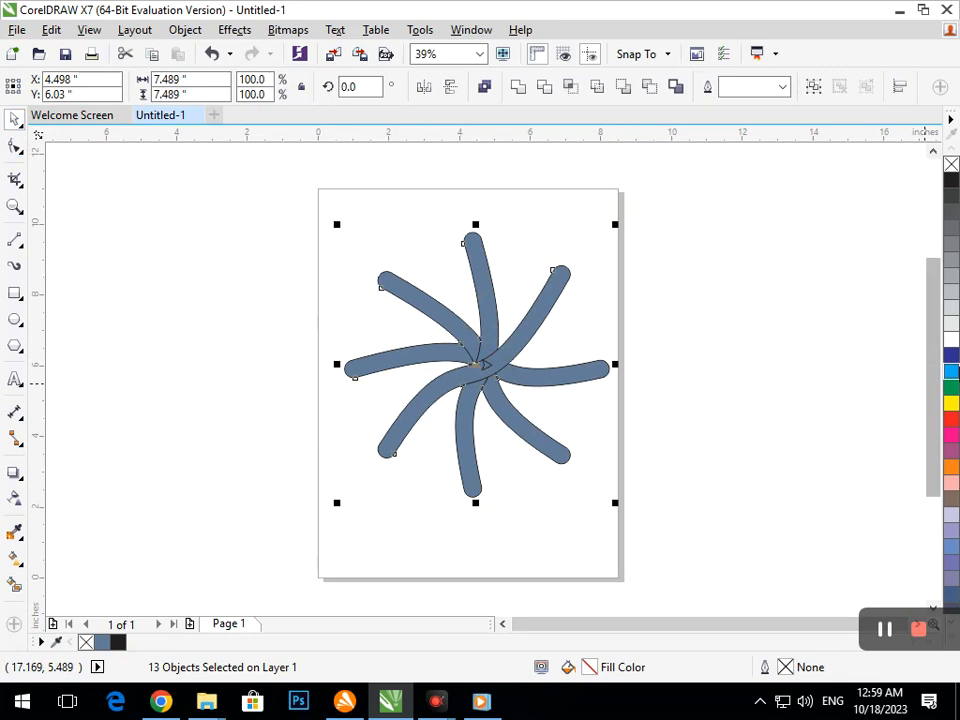
pyautogui.click(953, 357)
pyautogui.click(820, 467)
pyautogui.moveTo(281, 204); pyautogui.dragTo(712, 558)
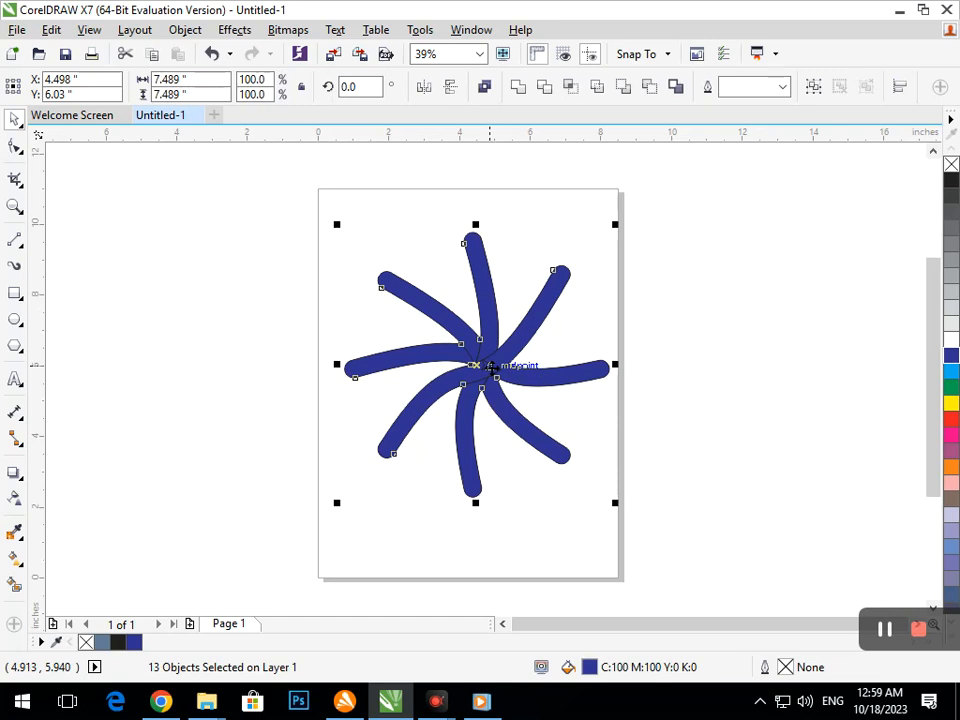
pyautogui.hotkey('ctrl', 'g')
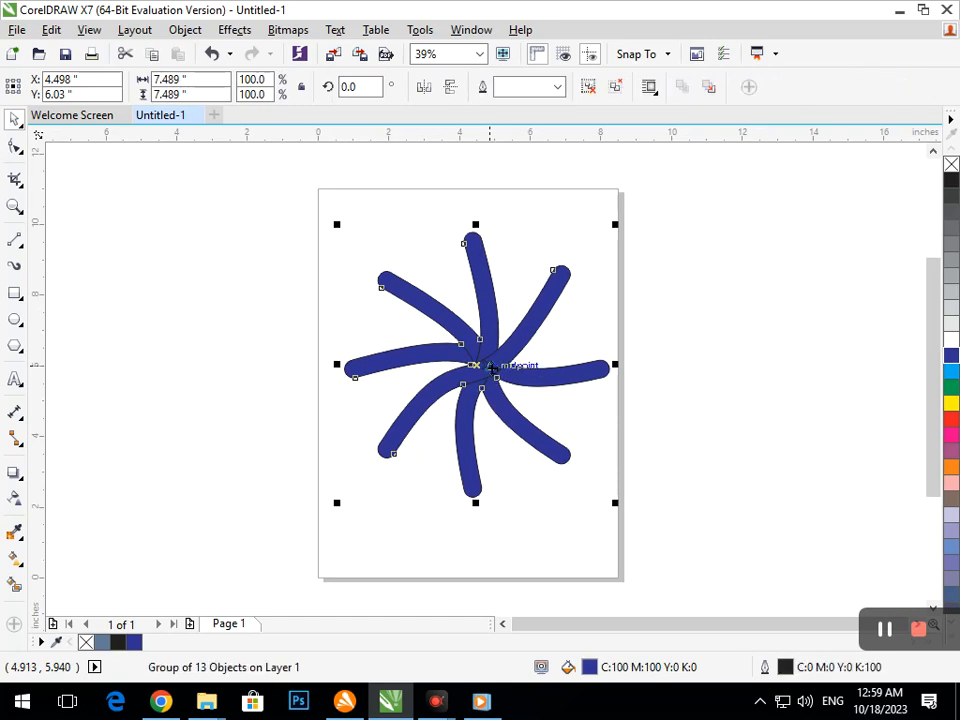
# Create a horizontally mirrored copy over the pinwheel group and rotate the copy by about 4 degrees
pyautogui.click(429, 88)
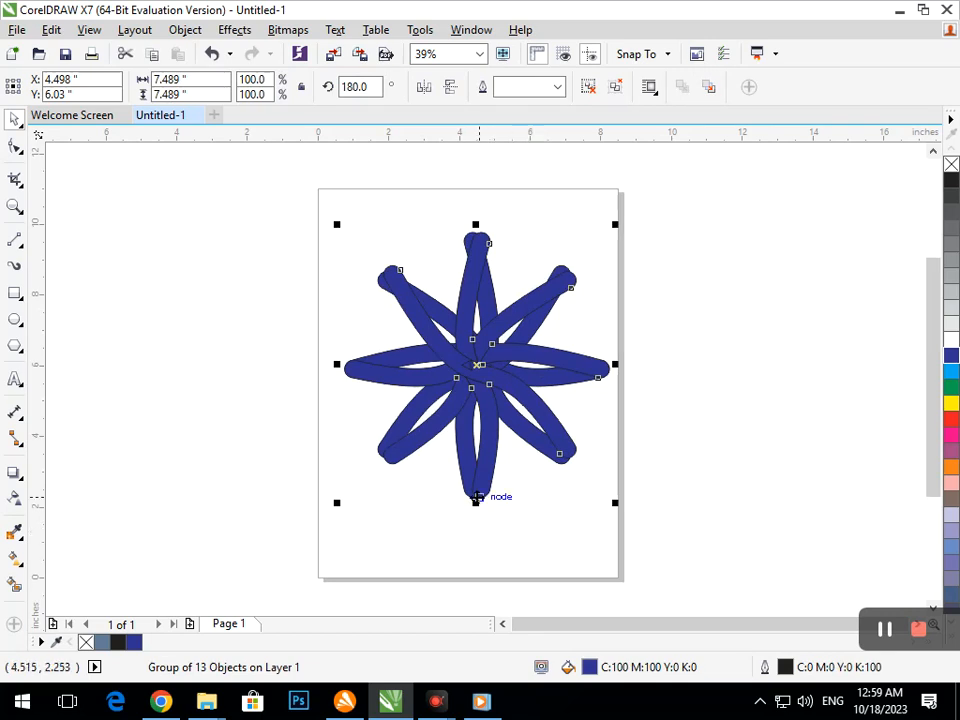
pyautogui.click(476, 488)
pyautogui.moveTo(337, 505); pyautogui.dragTo(345, 526)
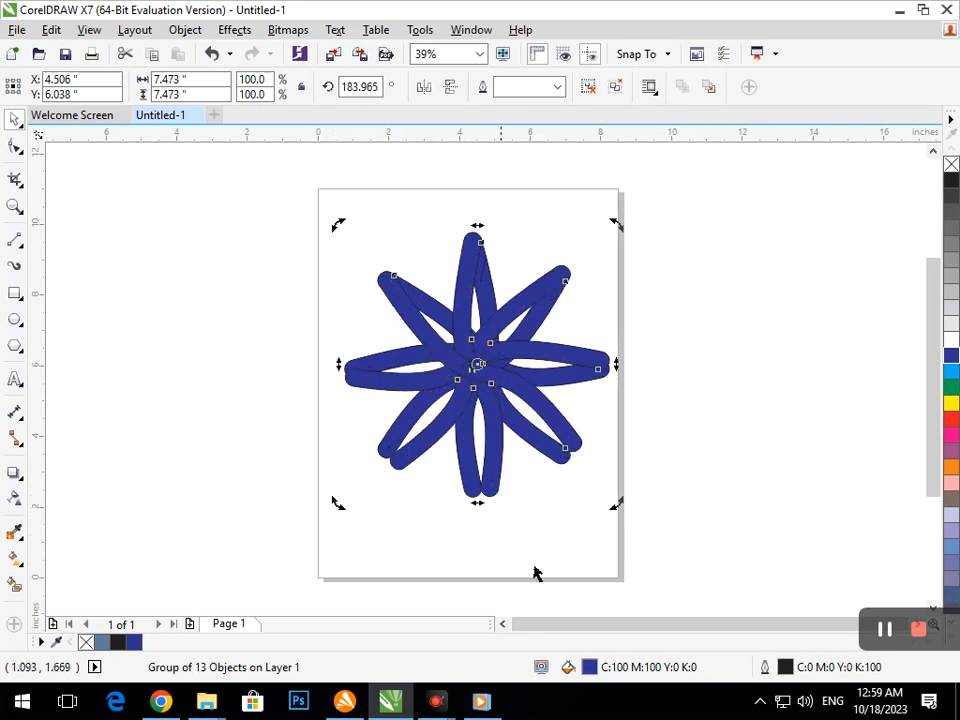
pyautogui.click(619, 557)
pyautogui.moveTo(492, 385); pyautogui.dragTo(377, 444)
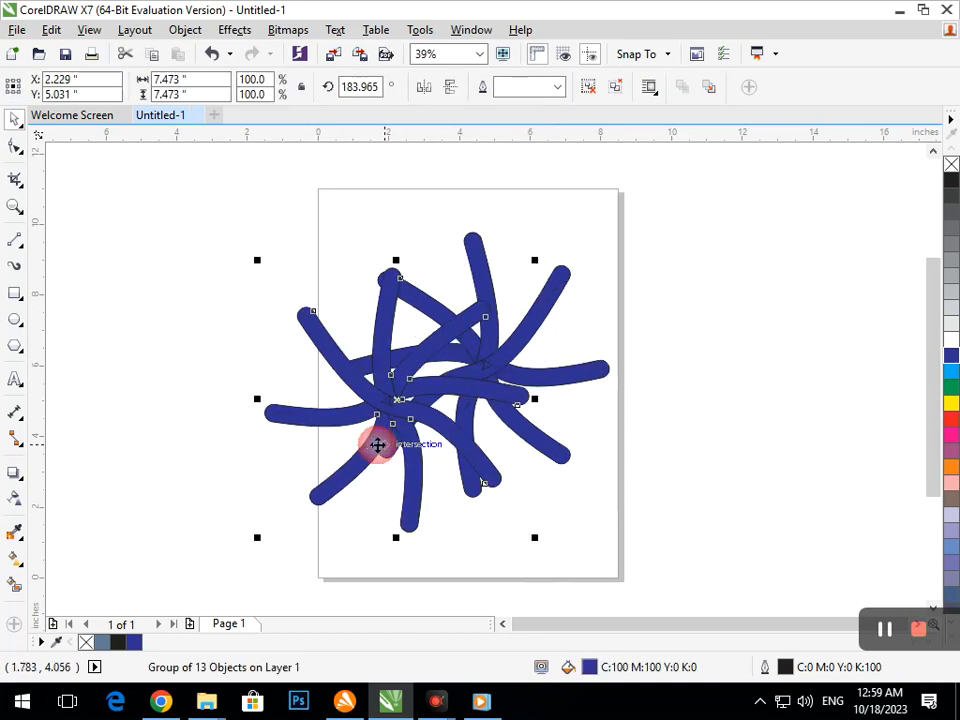
pyautogui.hotkey('ctrl', 'z')
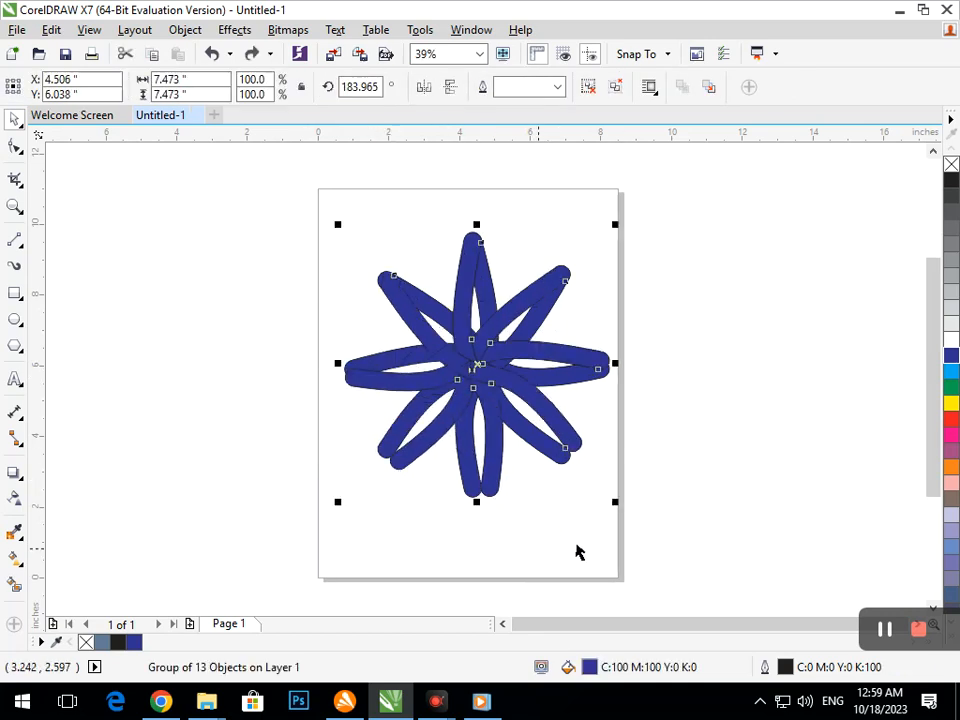
# Fill the mirrored copy with magenta (C:0 M:100 Y:0 K:0)
pyautogui.click(951, 435)
pyautogui.click(804, 446)
pyautogui.click(551, 446)
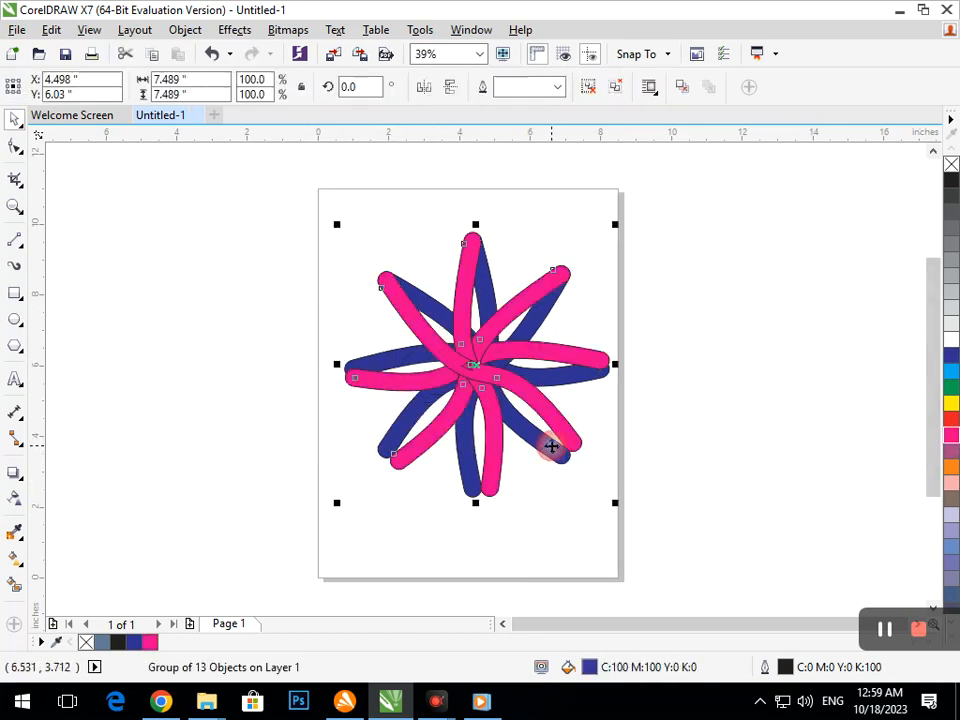
pyautogui.click(579, 467)
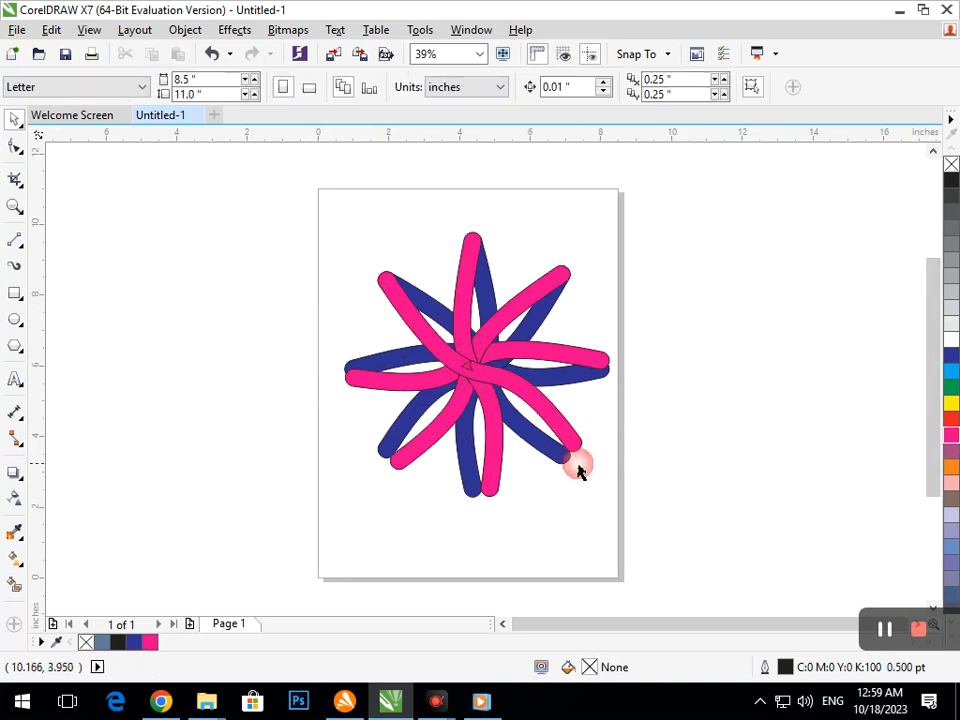
# Rotate the magenta pinwheel group about its centre to an angle of about 179.4 degrees
pyautogui.click(480, 370)
pyautogui.click(493, 396)
pyautogui.moveTo(611, 506); pyautogui.dragTo(631, 510)
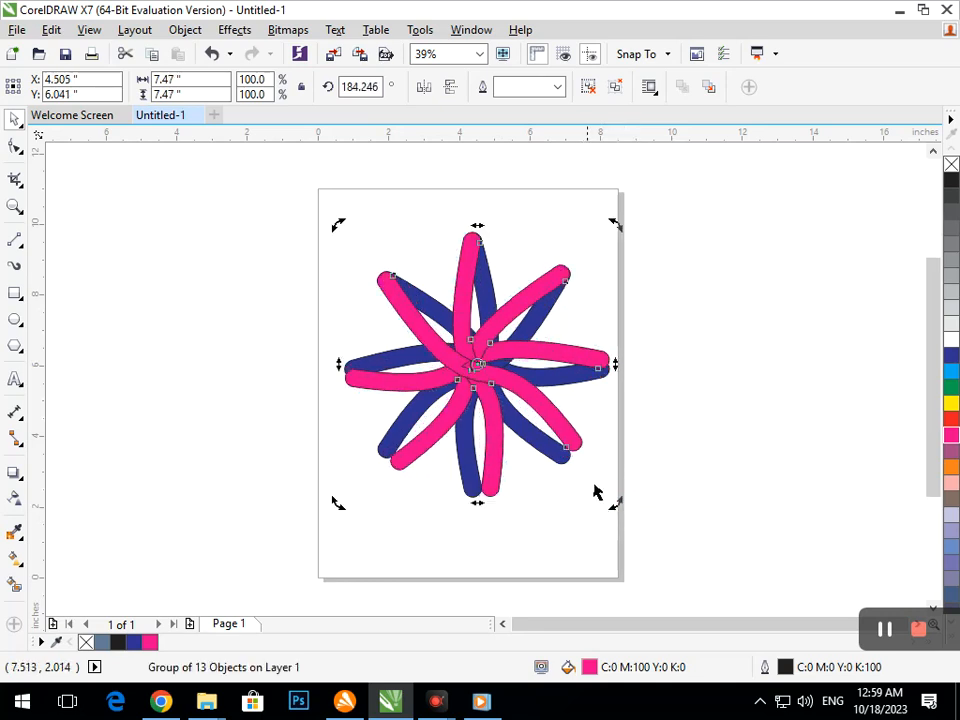
pyautogui.moveTo(613, 505); pyautogui.dragTo(604, 516)
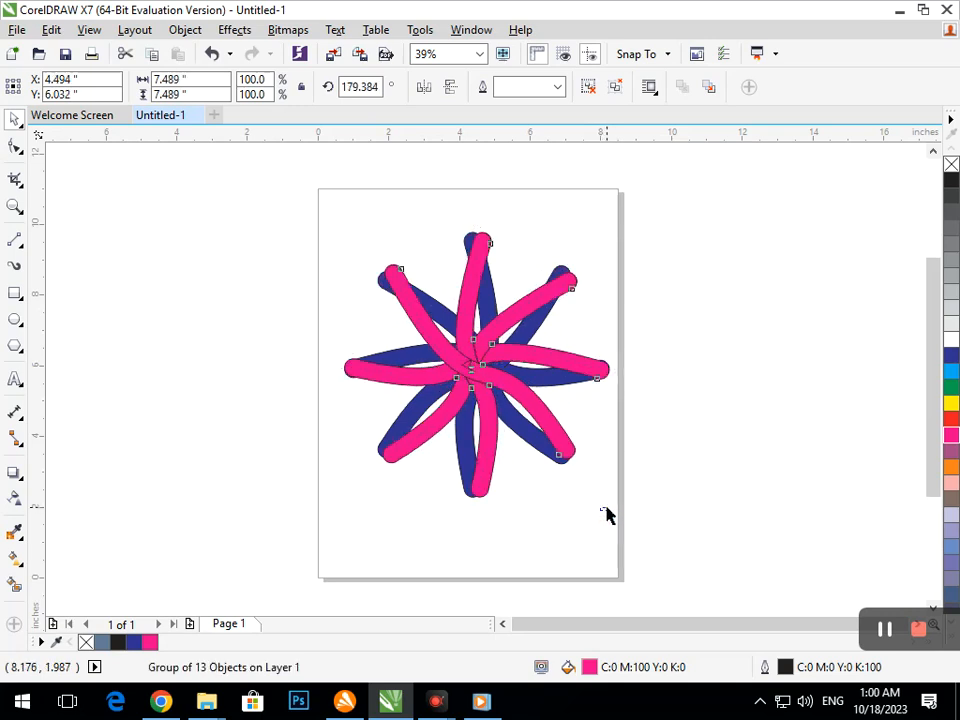
pyautogui.click(566, 533)
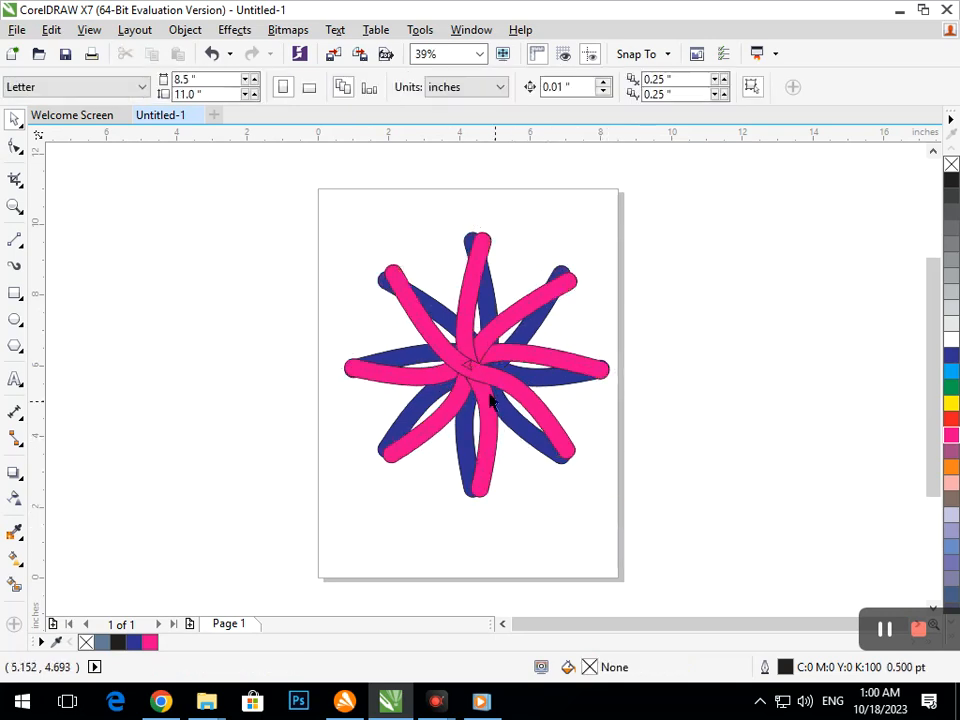
# Recolour the front magenta group yellow and the dark blue group behind it cyan (C:100 M:0 Y:0 K:0)
pyautogui.click(536, 455)
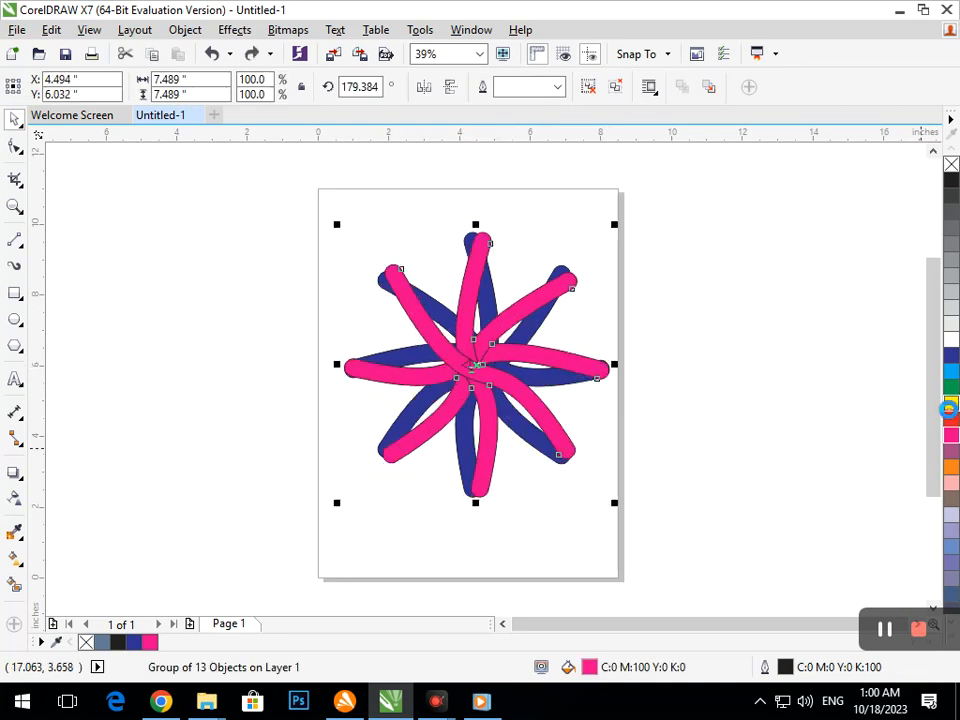
pyautogui.click(950, 405)
pyautogui.click(709, 463)
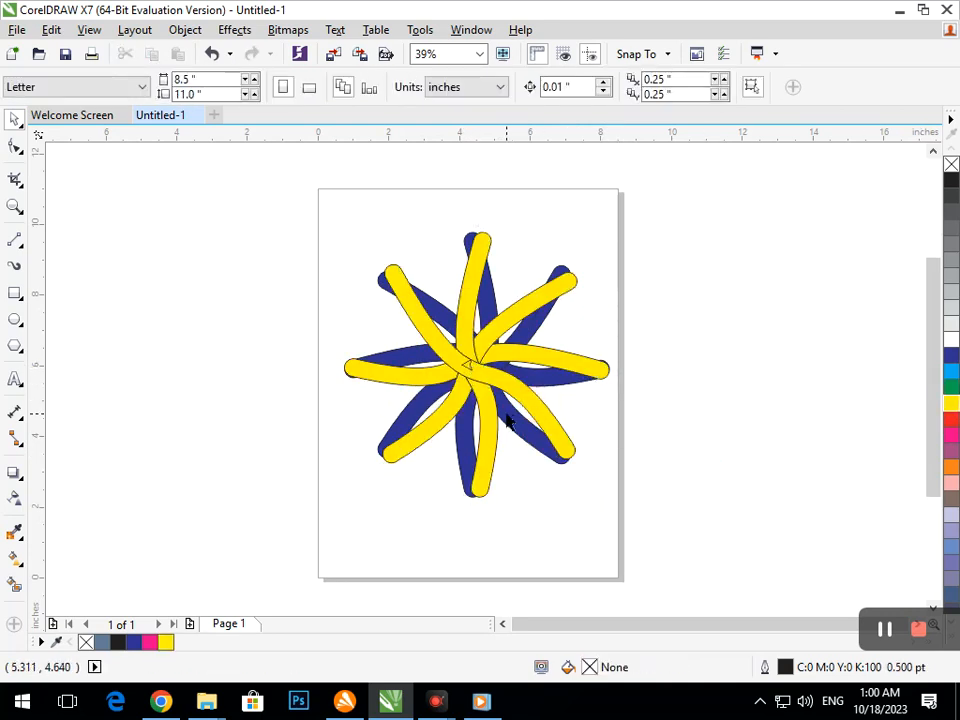
pyautogui.click(514, 454)
pyautogui.click(952, 377)
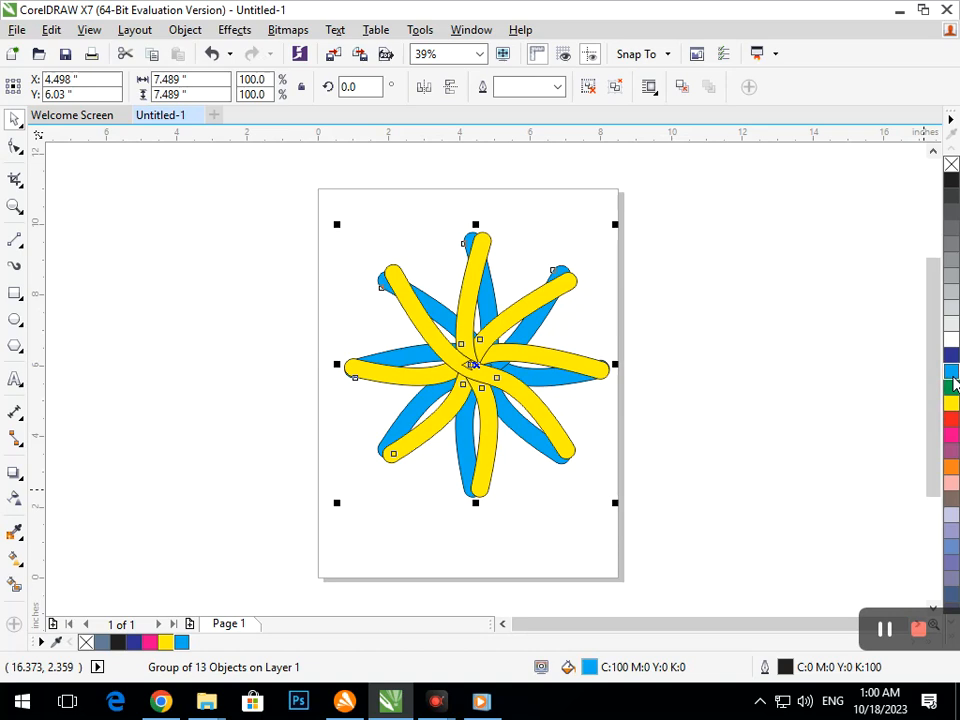
pyautogui.click(733, 485)
# Rotate the front pinwheel group slightly about its centre
pyautogui.click(467, 364)
pyautogui.click(476, 364)
pyautogui.moveTo(336, 502)
pyautogui.mouseDown()
pyautogui.moveTo(342, 507)
pyautogui.moveTo(330, 493)
pyautogui.moveTo(336, 501)
pyautogui.mouseUp()
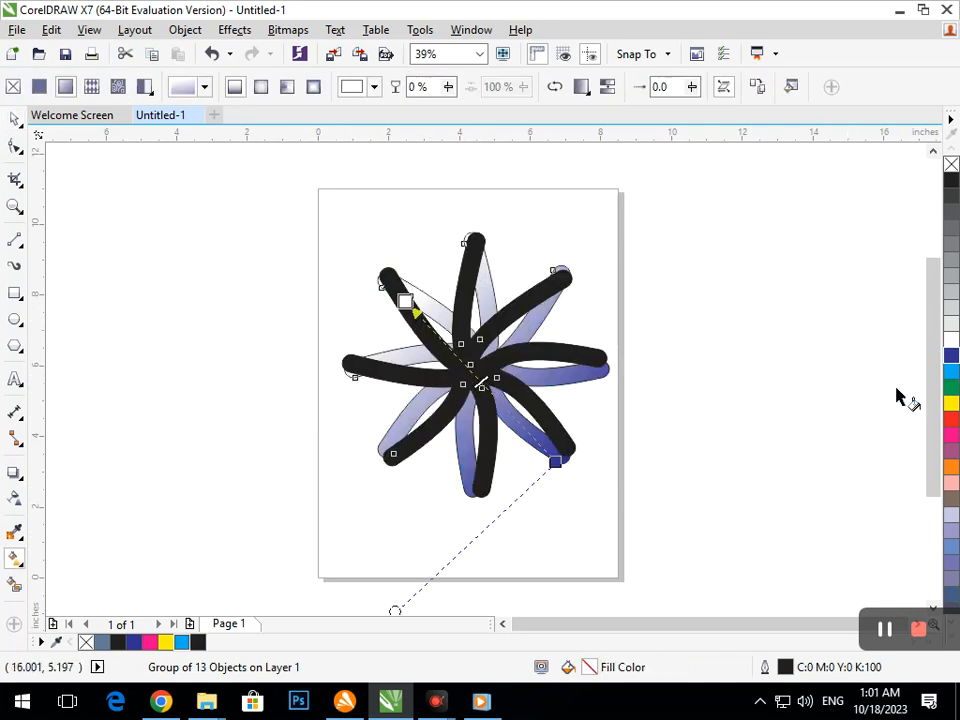
# Set the back pinwheel's linear gradient to run from green at its upper-left end to orange at its lower-right end
pyautogui.click(951, 386)
pyautogui.click(556, 461)
pyautogui.click(951, 466)
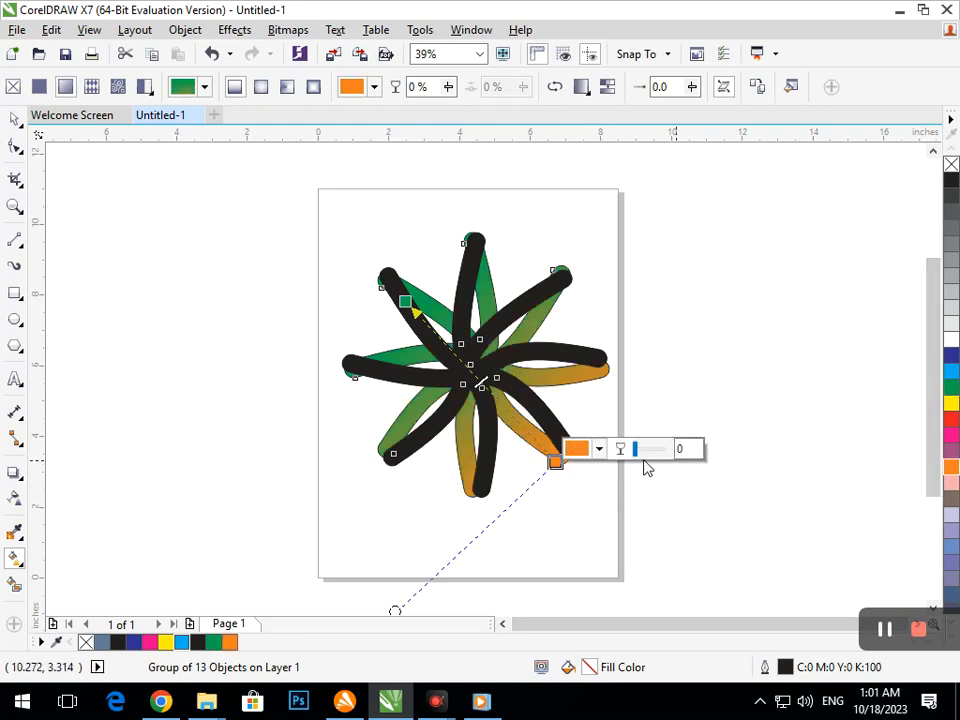
# Add a red middle stop at the centre of the back pinwheel's gradient and recolour its lower-right end stop cyan
pyautogui.doubleClick(474, 374)
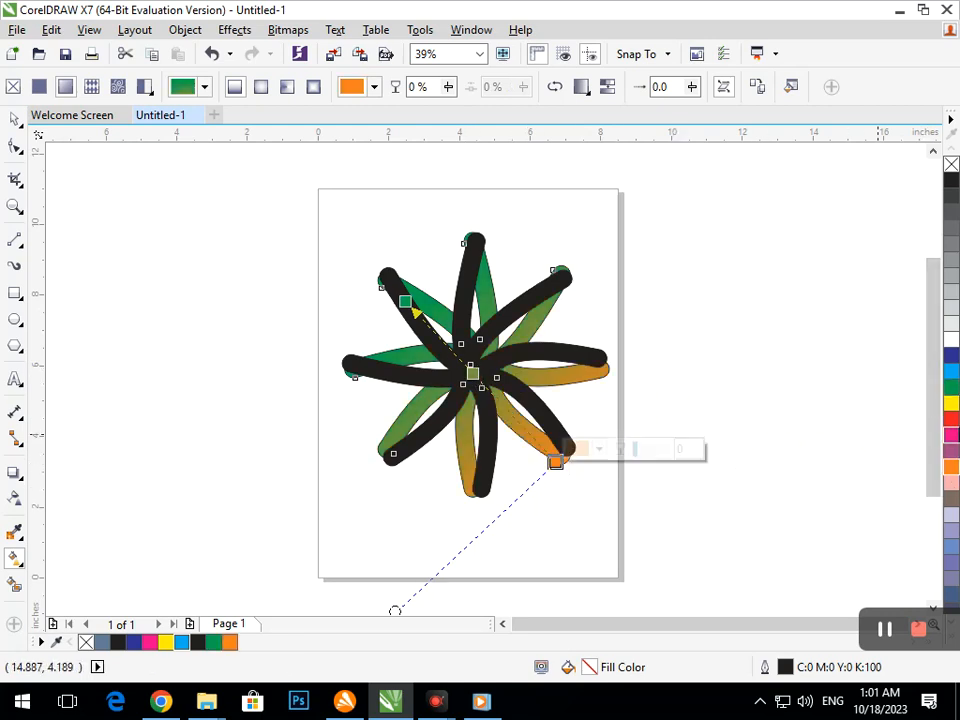
pyautogui.click(951, 386)
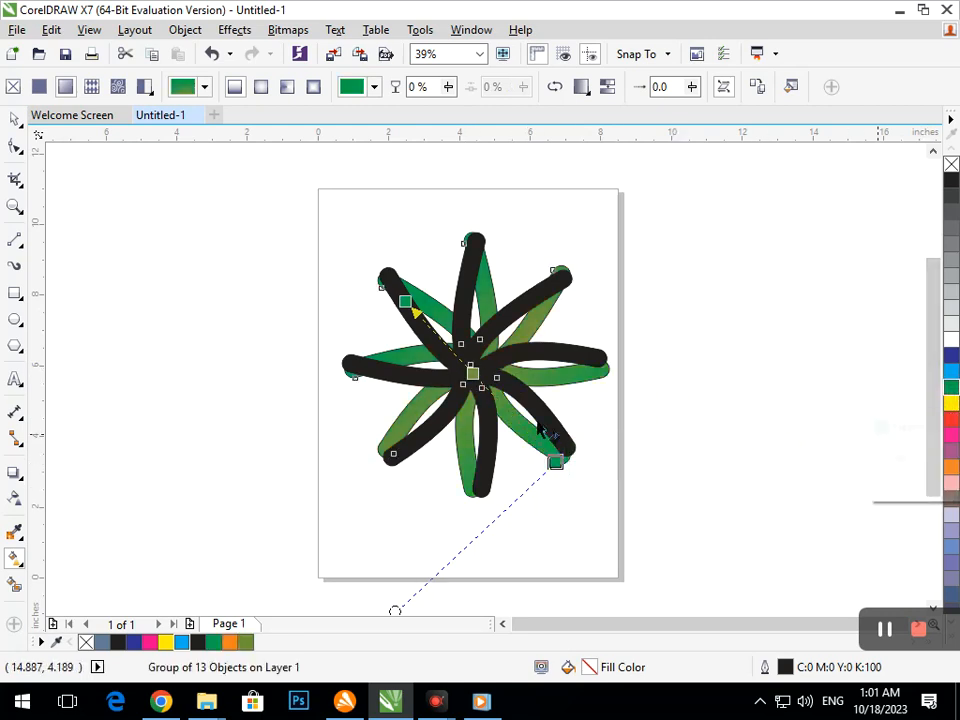
pyautogui.click(951, 370)
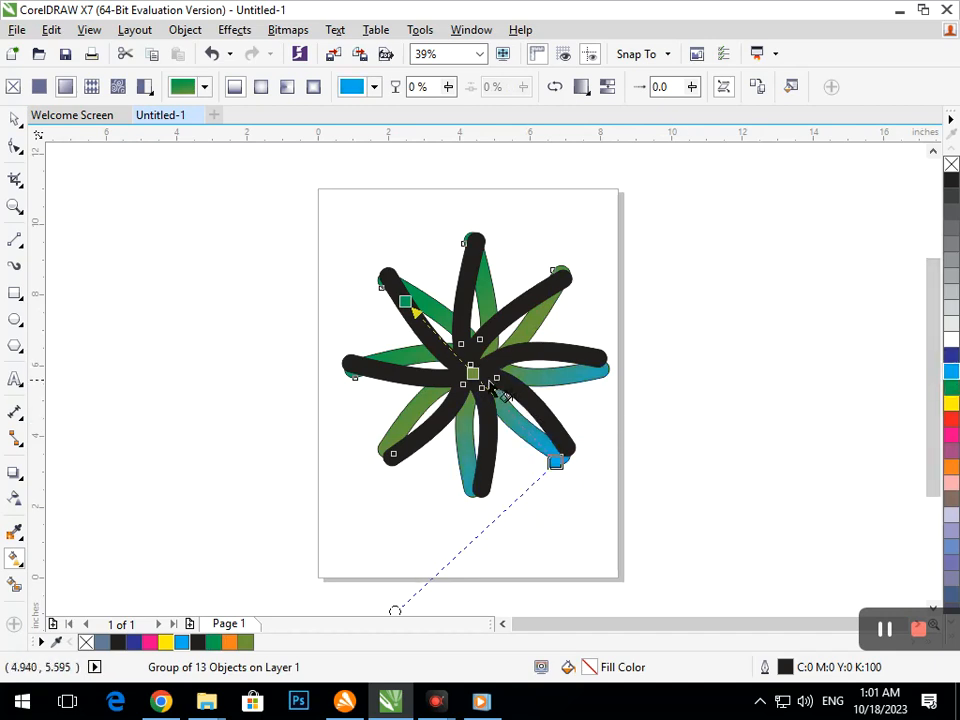
pyautogui.click(473, 374)
pyautogui.click(951, 420)
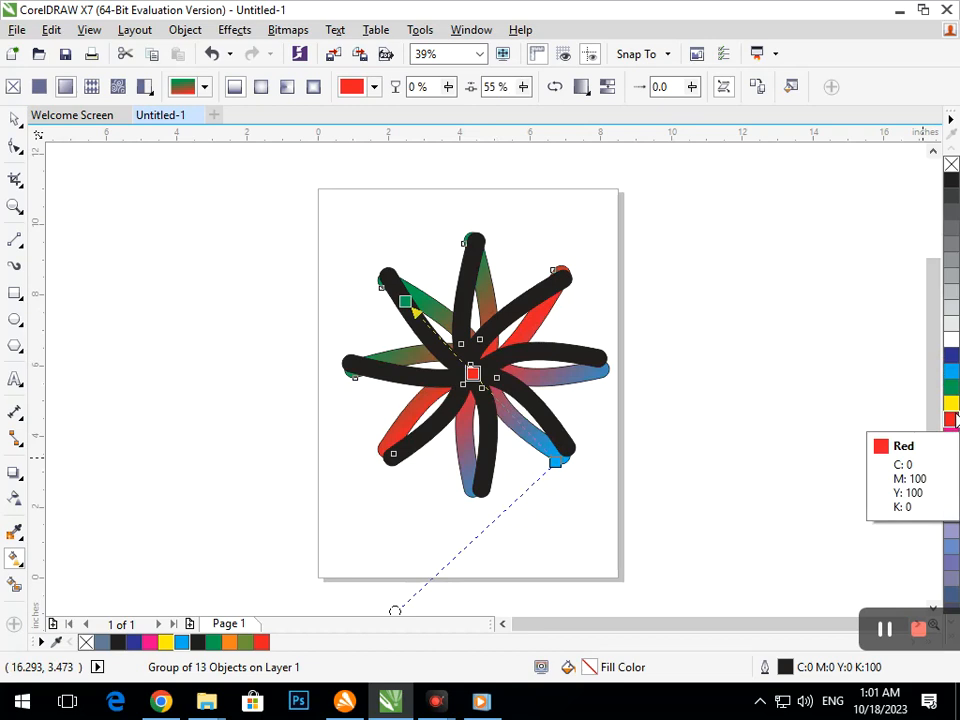
pyautogui.click(951, 402)
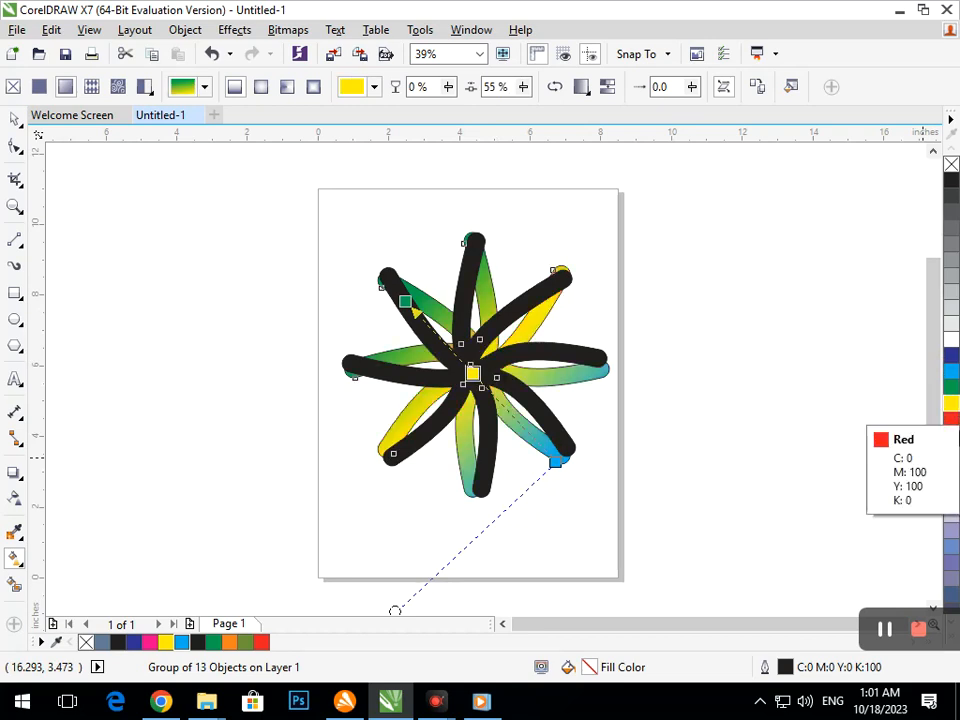
pyautogui.click(948, 419)
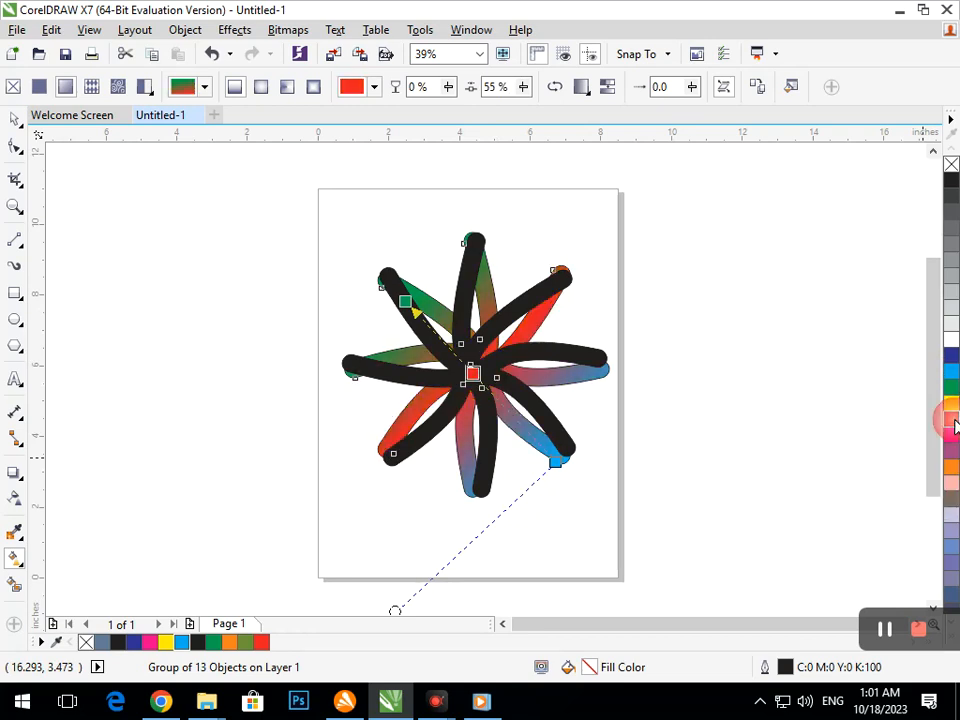
pyautogui.click(16, 124)
pyautogui.press('Escape')
pyautogui.moveTo(461, 464); pyautogui.dragTo(430, 497)
pyautogui.hotkey('ctrl', 'z')
pyautogui.hotkey('ctrl', 'z')
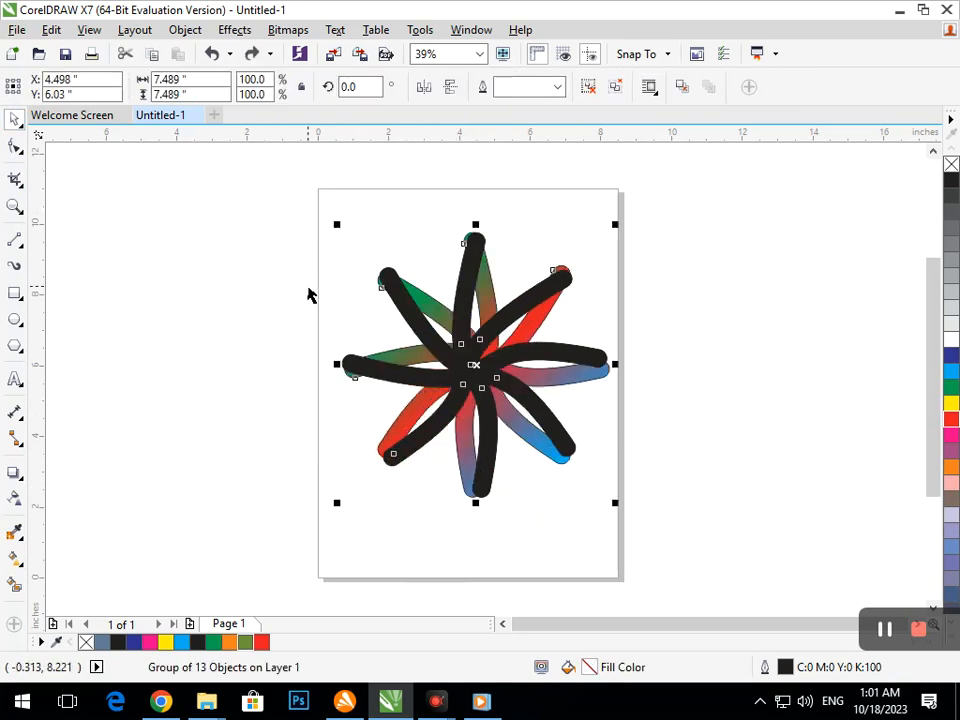
pyautogui.moveTo(480, 381); pyautogui.dragTo(345, 449)
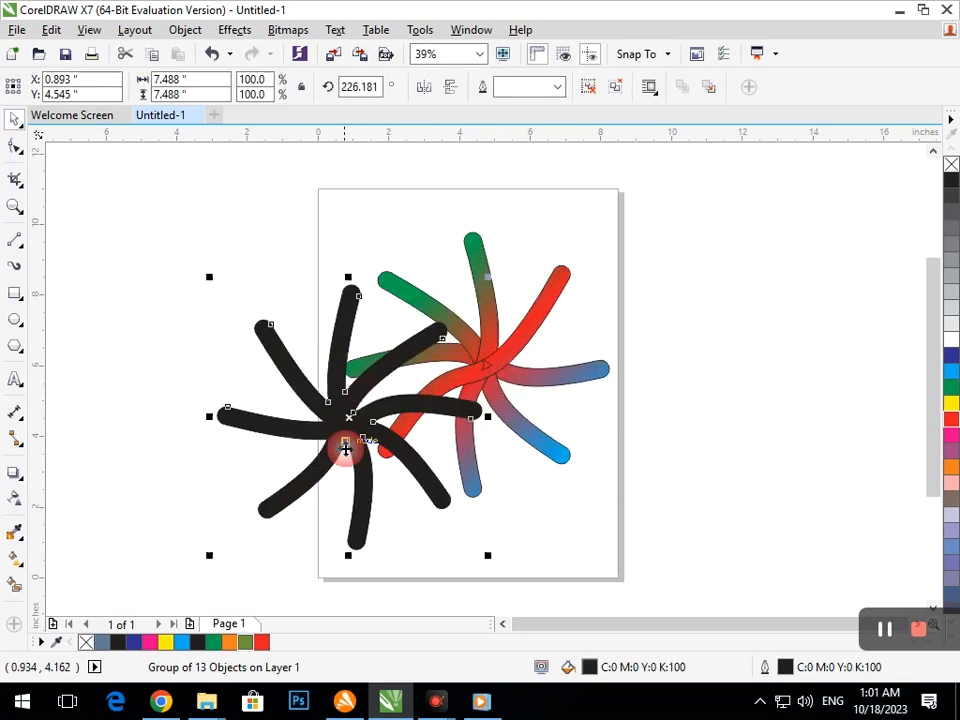
pyautogui.hotkey('ctrl', 'z')
# Copy only the Fill property from the back gradient pinwheel onto the black front pinwheel group
pyautogui.click(185, 29)
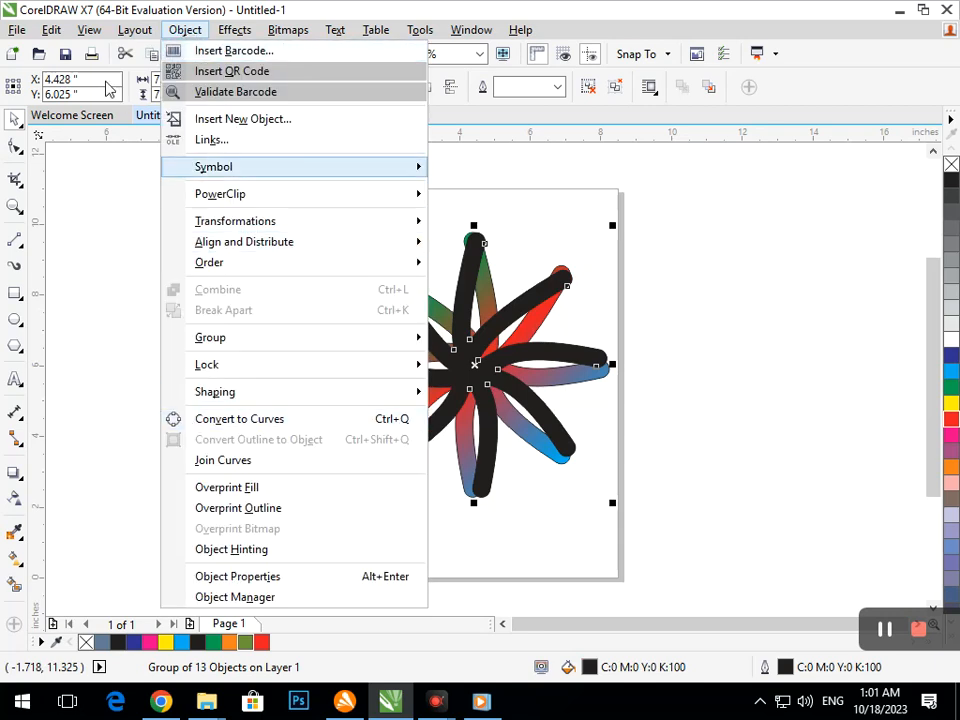
pyautogui.click(15, 27)
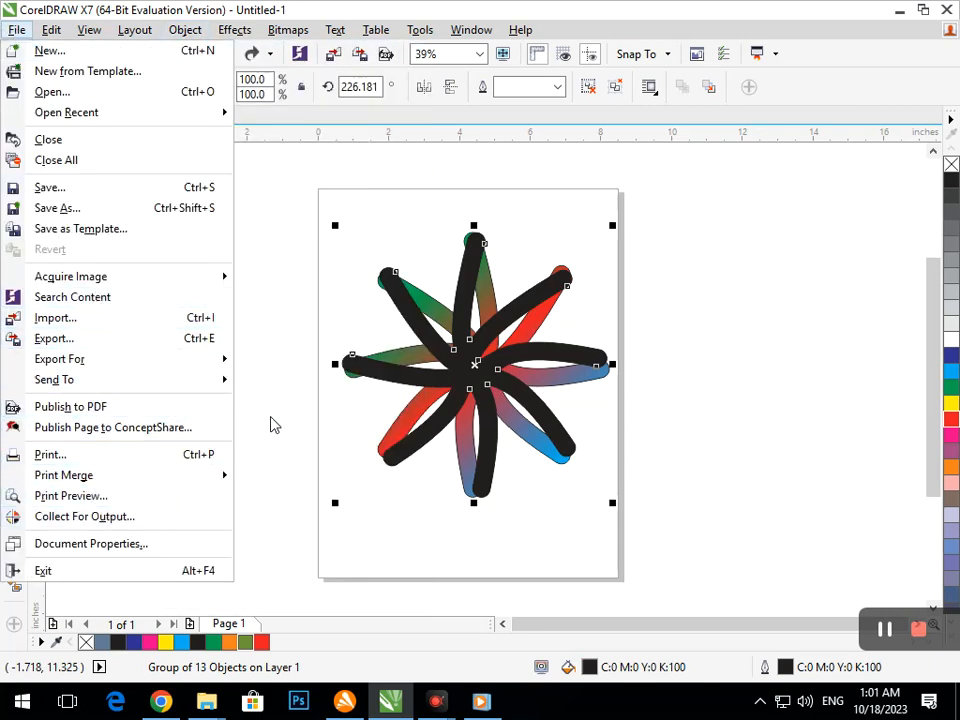
pyautogui.click(51, 32)
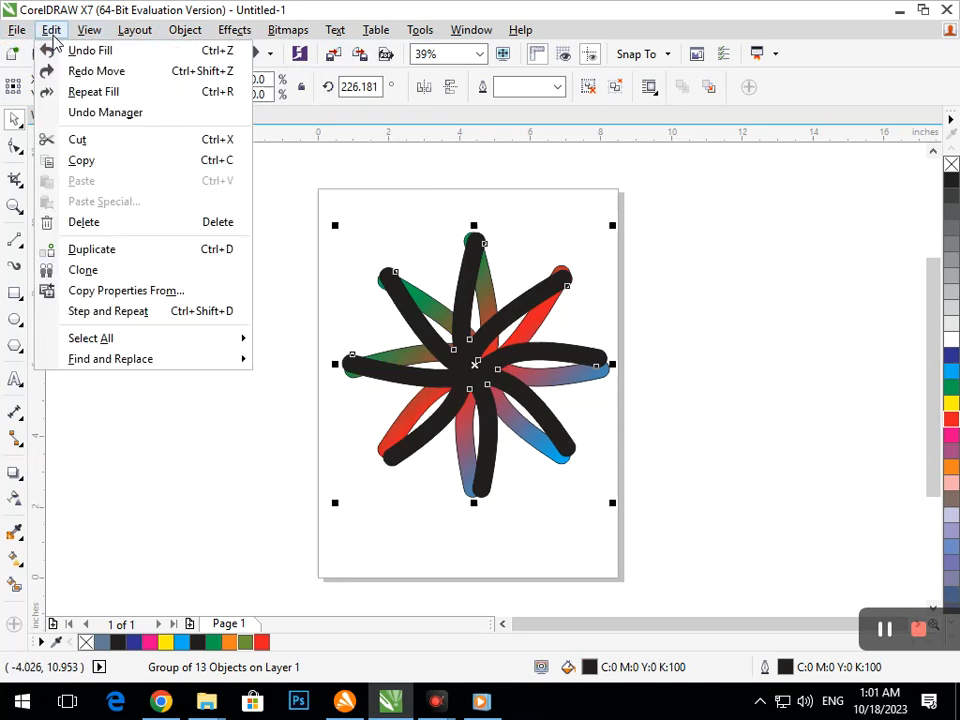
pyautogui.click(135, 290)
pyautogui.click(343, 337)
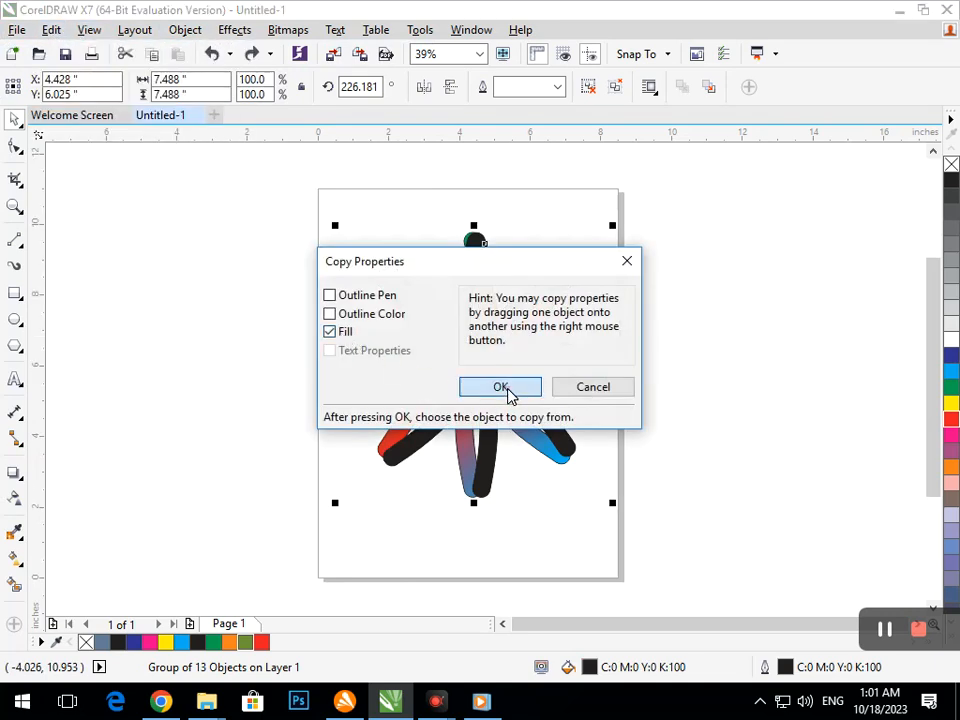
pyautogui.click(505, 390)
pyautogui.click(409, 358)
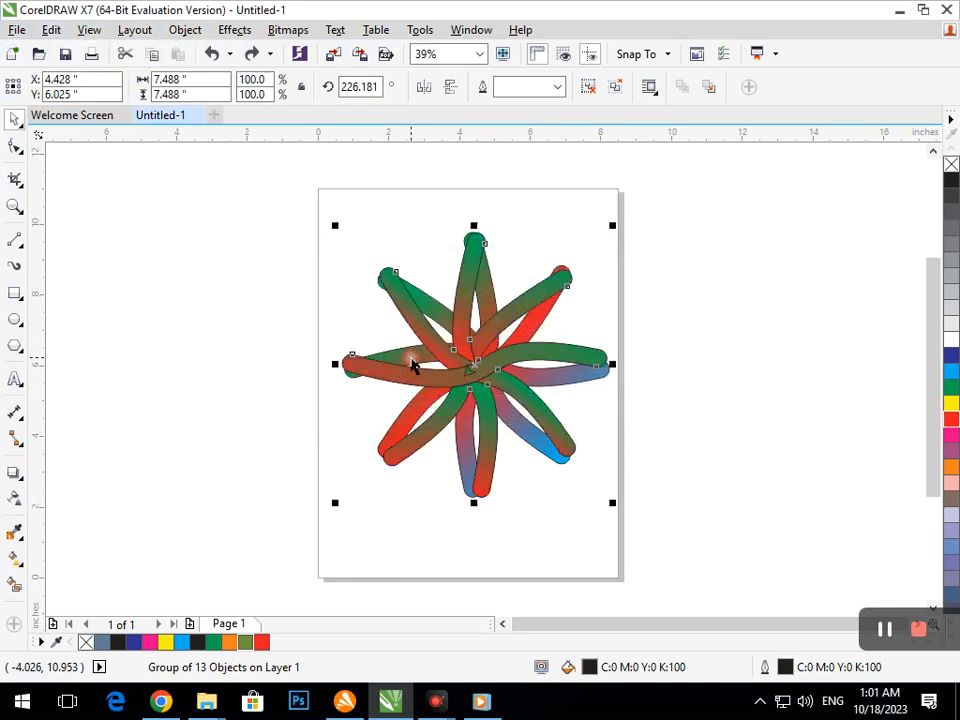
pyautogui.click(698, 454)
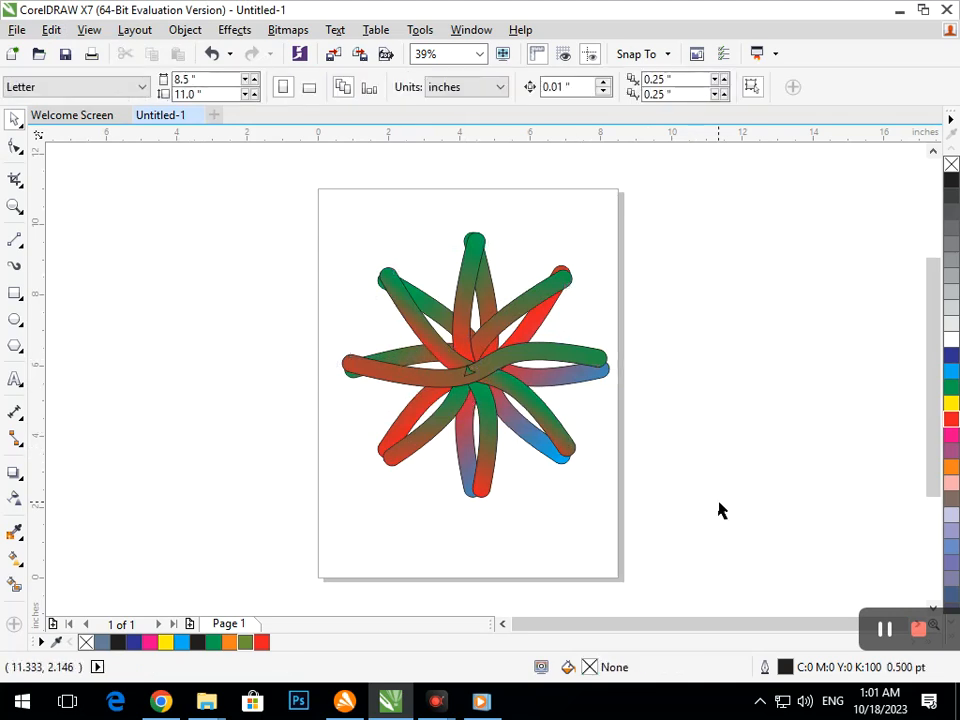
# Ungroup the front pinwheel into separate objects to reach the small stray triangle at its centre
pyautogui.scroll(-2, 536, 422)
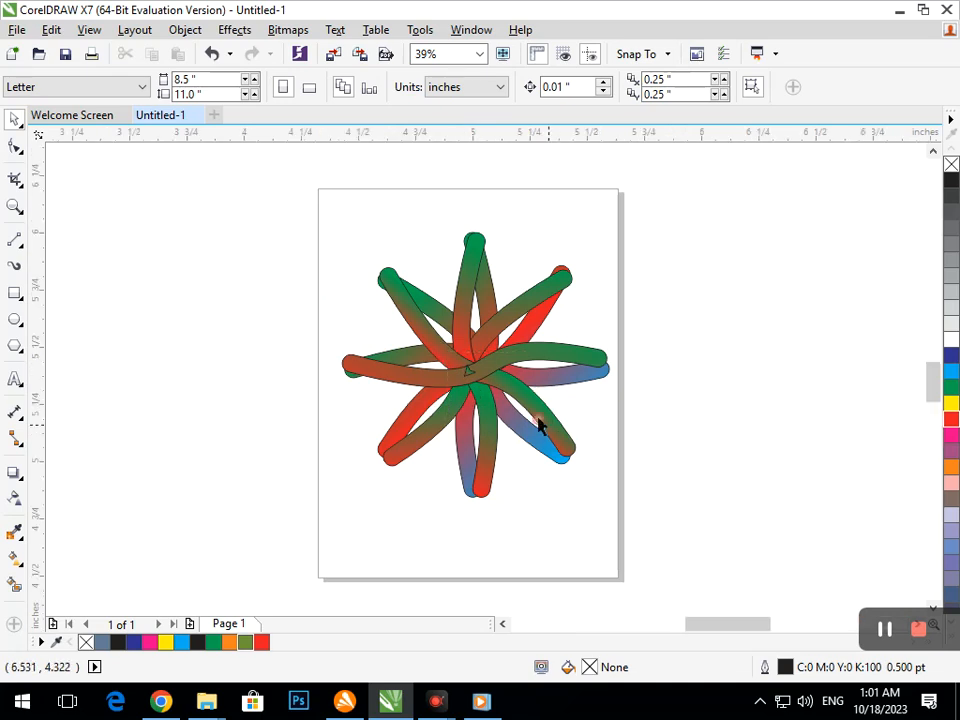
pyautogui.scroll(5, 536, 422)
pyautogui.click(281, 317)
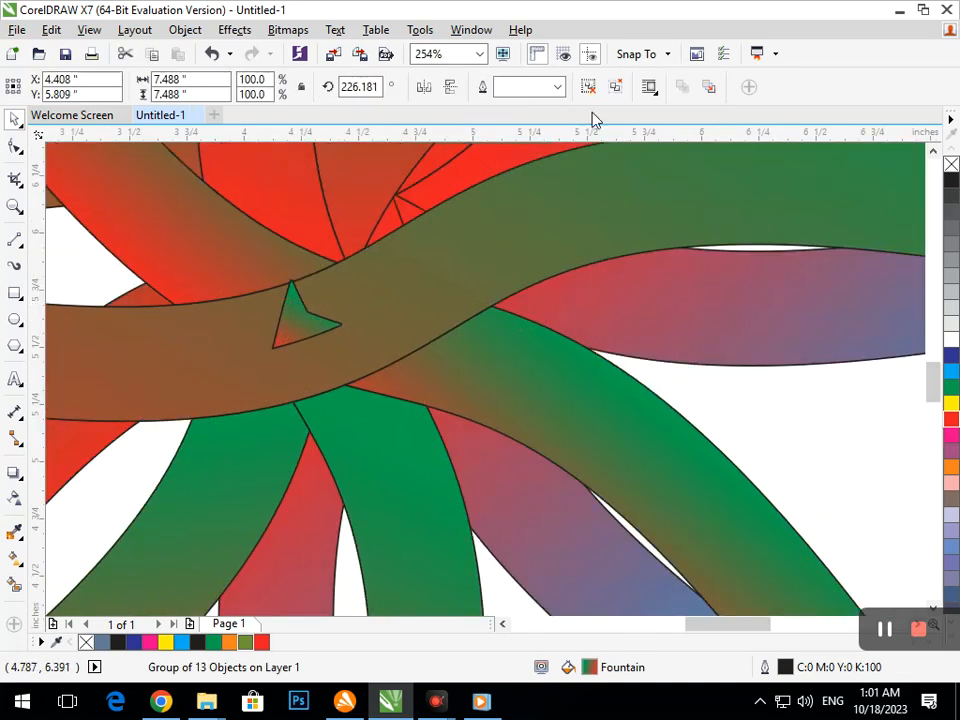
pyautogui.click(615, 86)
pyautogui.moveTo(304, 279); pyautogui.dragTo(274, 320)
pyautogui.hotkey('ctrl', 'z')
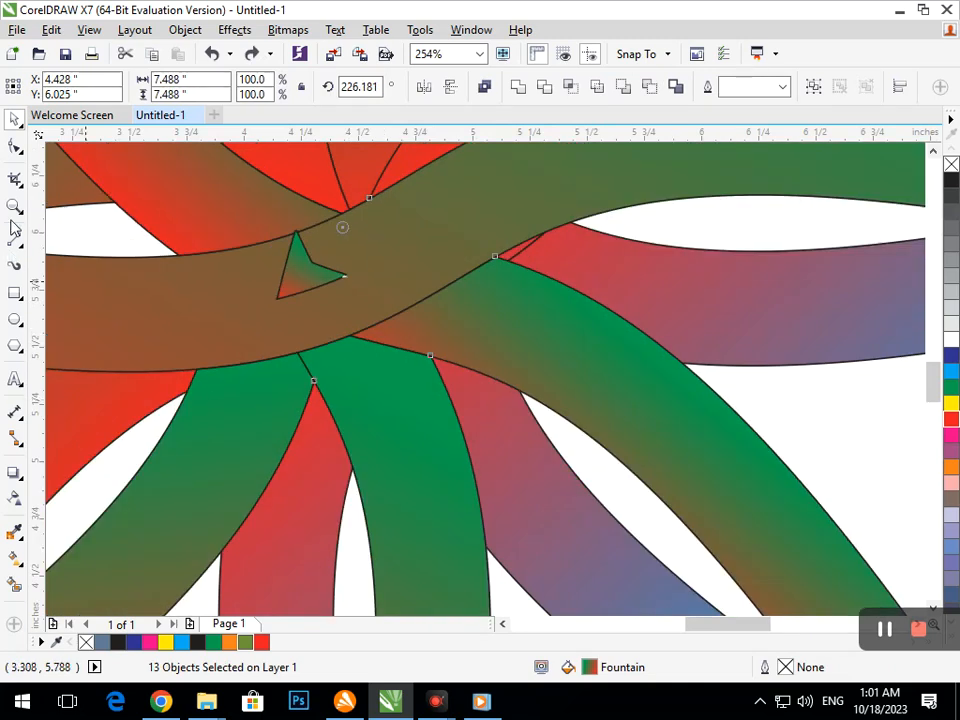
# Remove the small stray triangle at the front pinwheel's centre with the Virtual Segment Delete tool
pyautogui.click(24, 188)
pyautogui.click(64, 219)
pyautogui.moveTo(279, 266)
pyautogui.mouseDown()
pyautogui.moveTo(323, 273)
pyautogui.moveTo(264, 300)
pyautogui.mouseUp()
pyautogui.moveTo(287, 257); pyautogui.dragTo(346, 284)
pyautogui.press('F2')
pyautogui.moveTo(268, 220); pyautogui.dragTo(370, 287)
pyautogui.moveTo(258, 280); pyautogui.dragTo(358, 285)
pyautogui.moveTo(343, 276); pyautogui.dragTo(420, 332)
pyautogui.moveTo(650, 498); pyautogui.dragTo(738, 555)
pyautogui.scroll(-10, 489, 343)
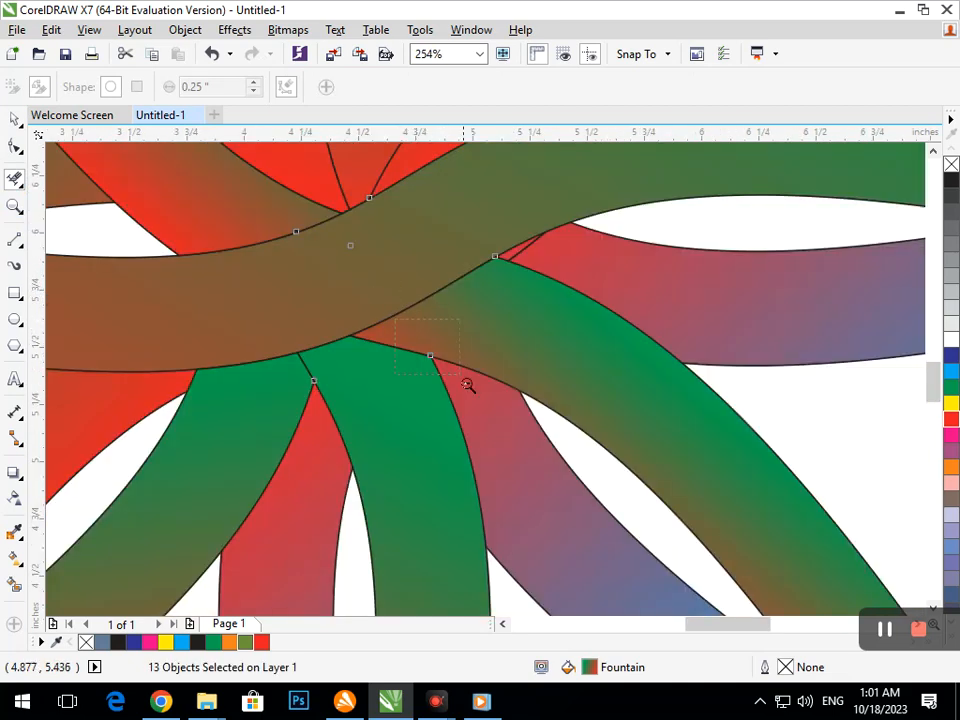
# Group the separate pieces of the front pinwheel again
pyautogui.click(15, 119)
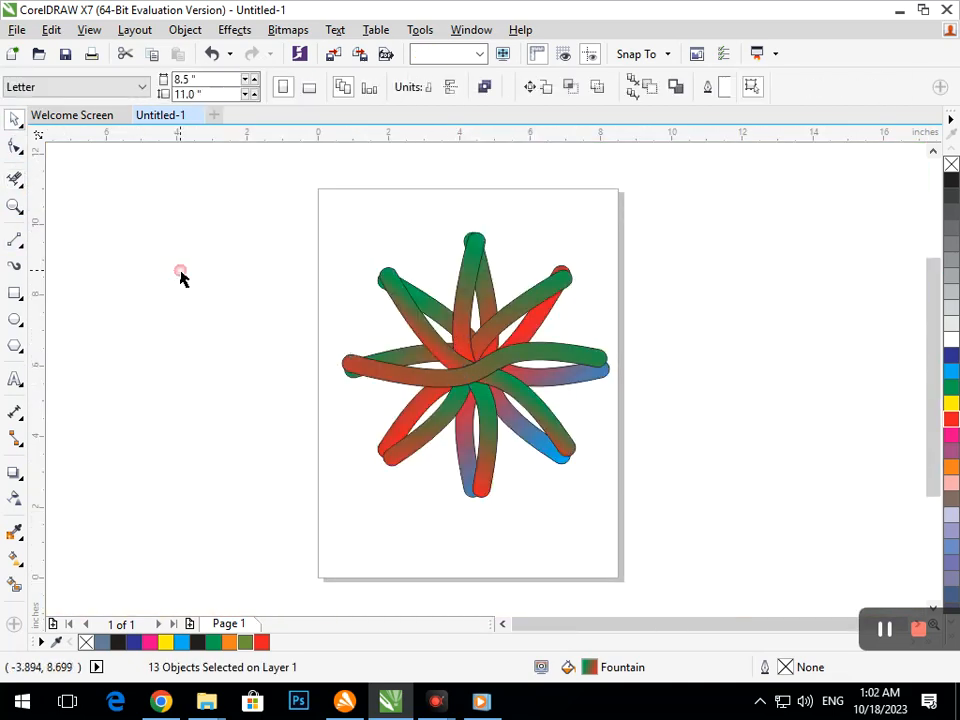
pyautogui.click(370, 413)
pyautogui.click(458, 375)
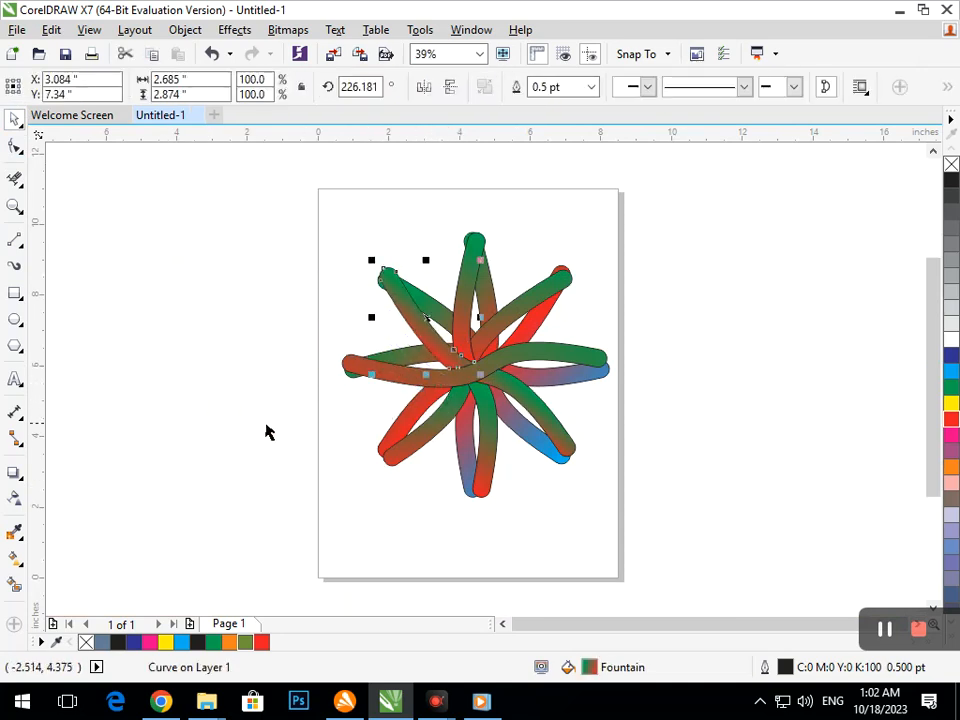
pyautogui.click(401, 523)
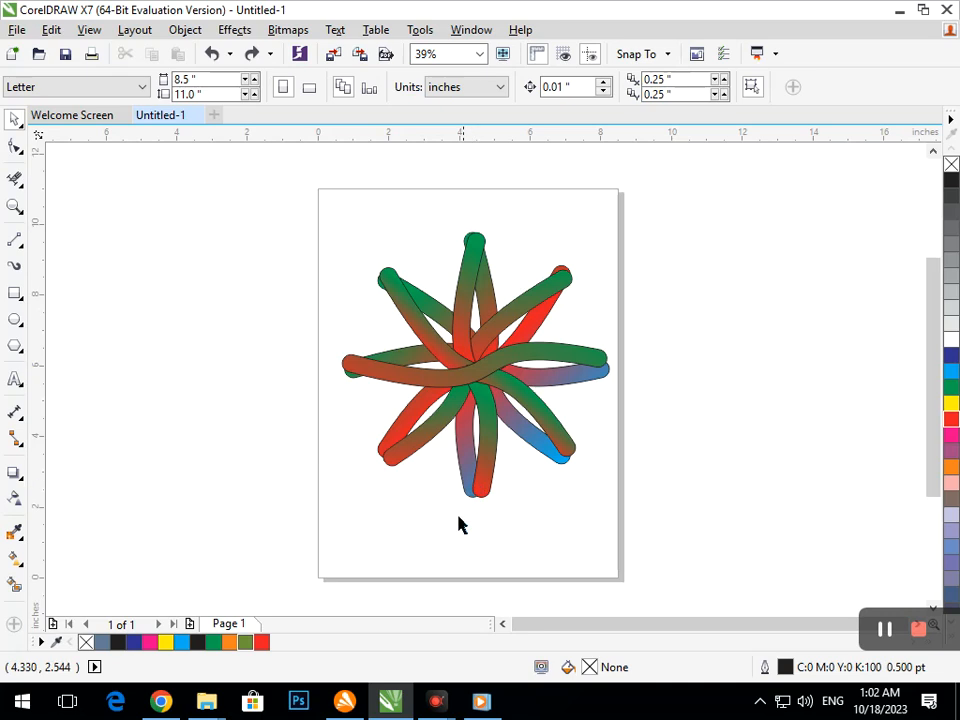
pyautogui.hotkey('ctrl', 'a')
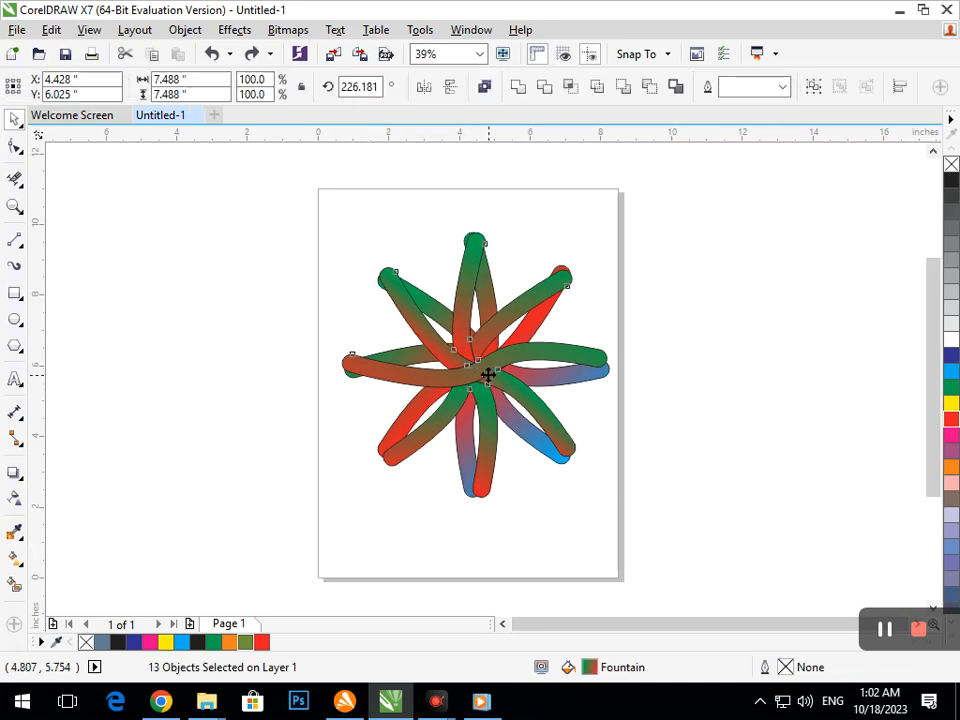
pyautogui.moveTo(489, 375); pyautogui.dragTo(352, 404)
pyautogui.press('Escape')
pyautogui.hotkey('ctrl', 'g')
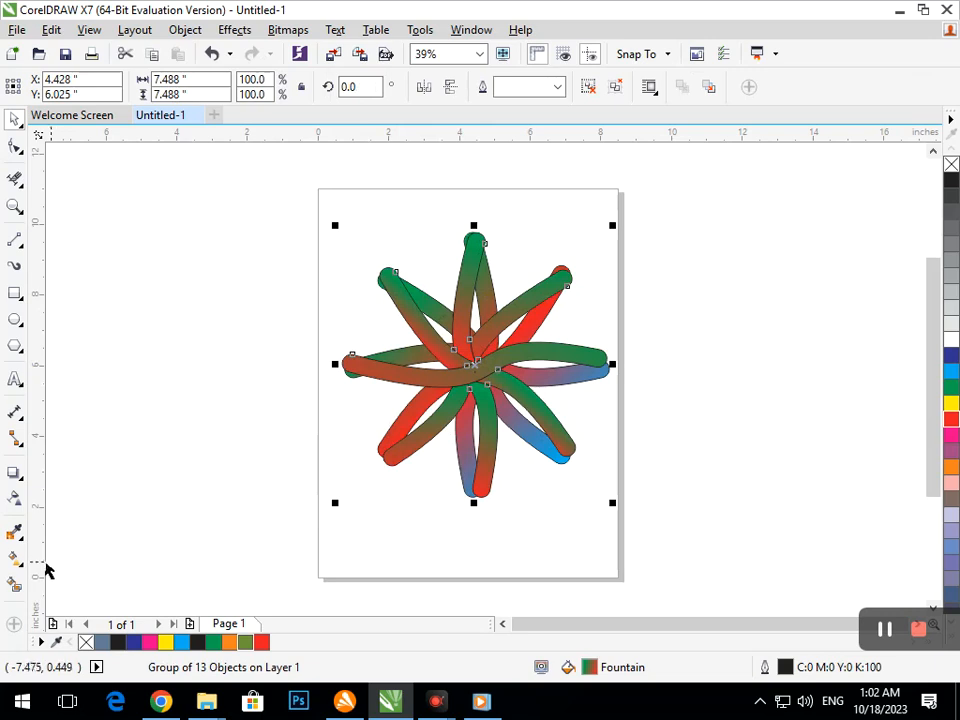
# Reposition the front group's linear gradient so it runs from green at the left petal tip to cyan near the right petal tip
pyautogui.click(15, 560)
pyautogui.click(80, 557)
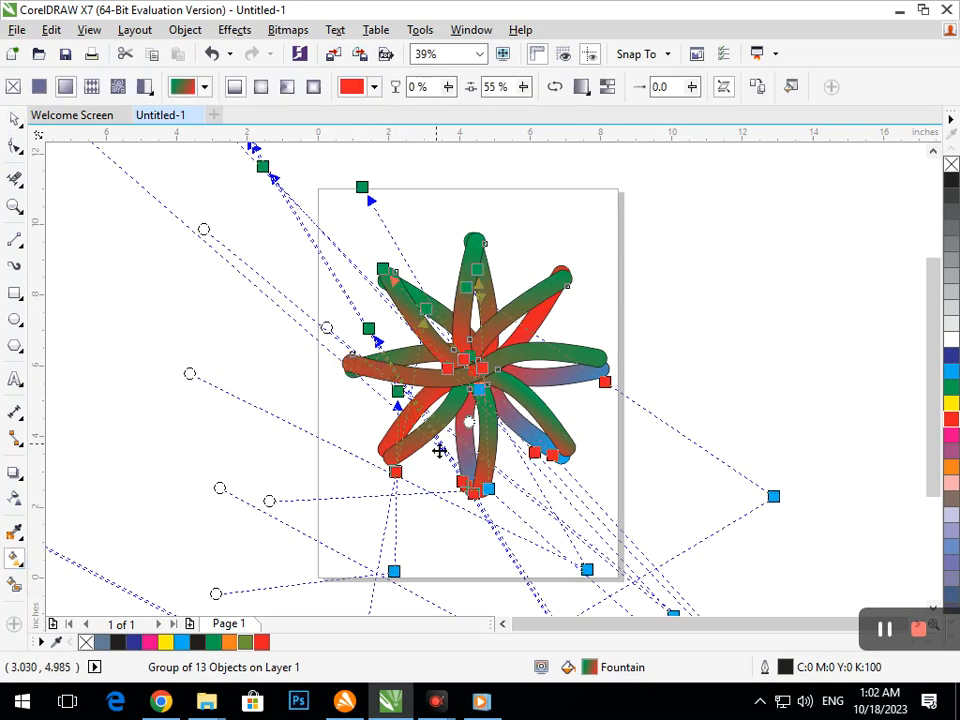
pyautogui.click(604, 324)
pyautogui.click(447, 430)
pyautogui.click(952, 467)
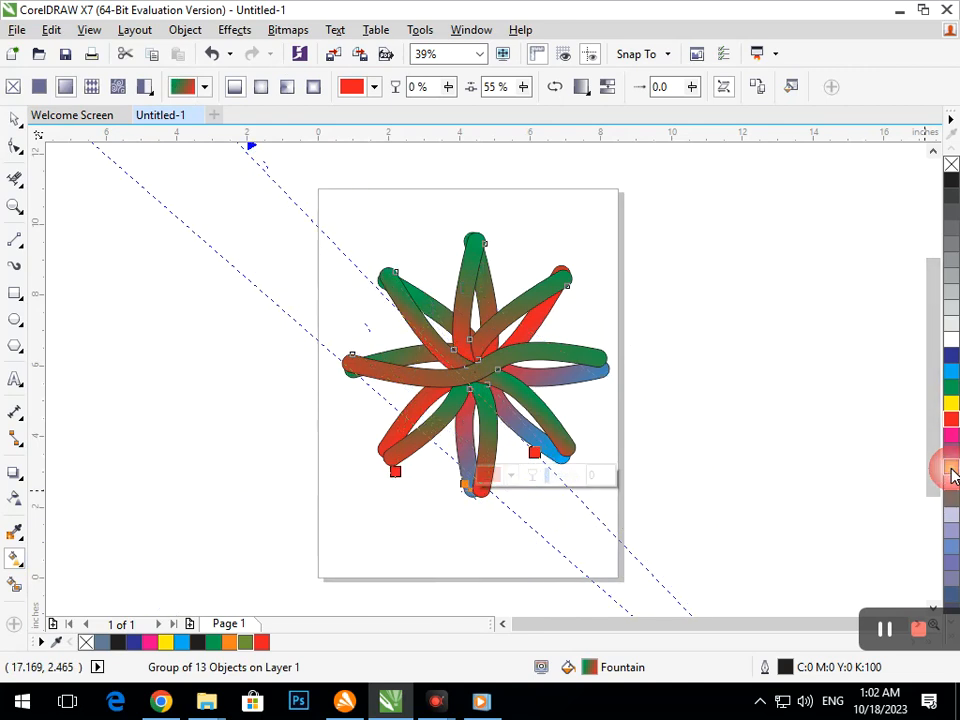
pyautogui.moveTo(773, 393); pyautogui.dragTo(361, 357)
pyautogui.moveTo(771, 393); pyautogui.dragTo(594, 380)
# Try yellow and cyan for the front gradient's middle stop, and settle on pale pink
pyautogui.doubleClick(466, 366)
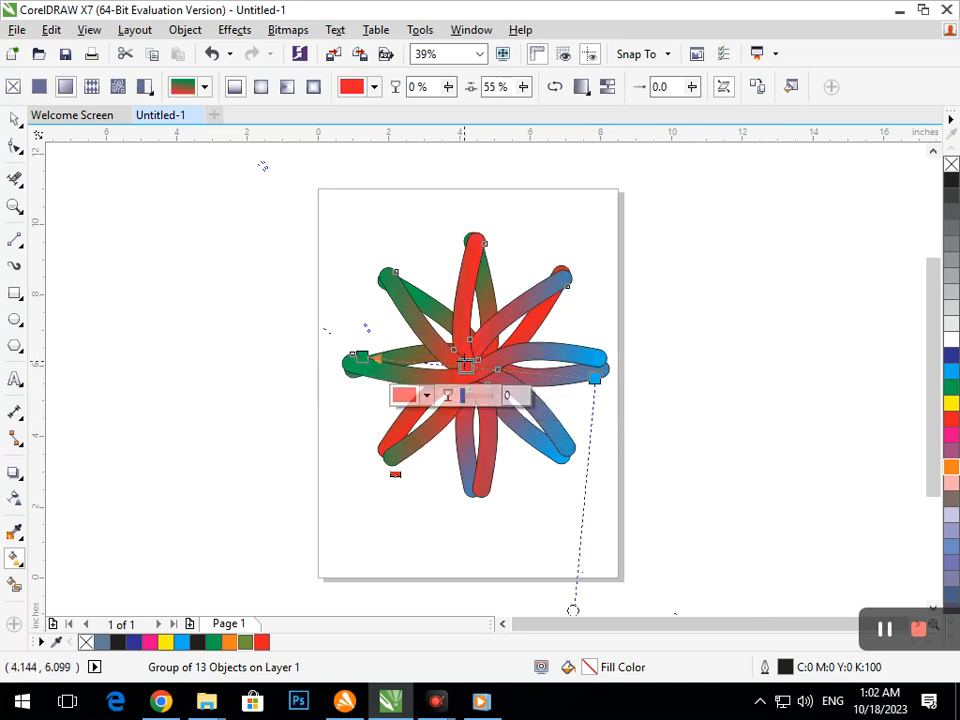
pyautogui.click(953, 404)
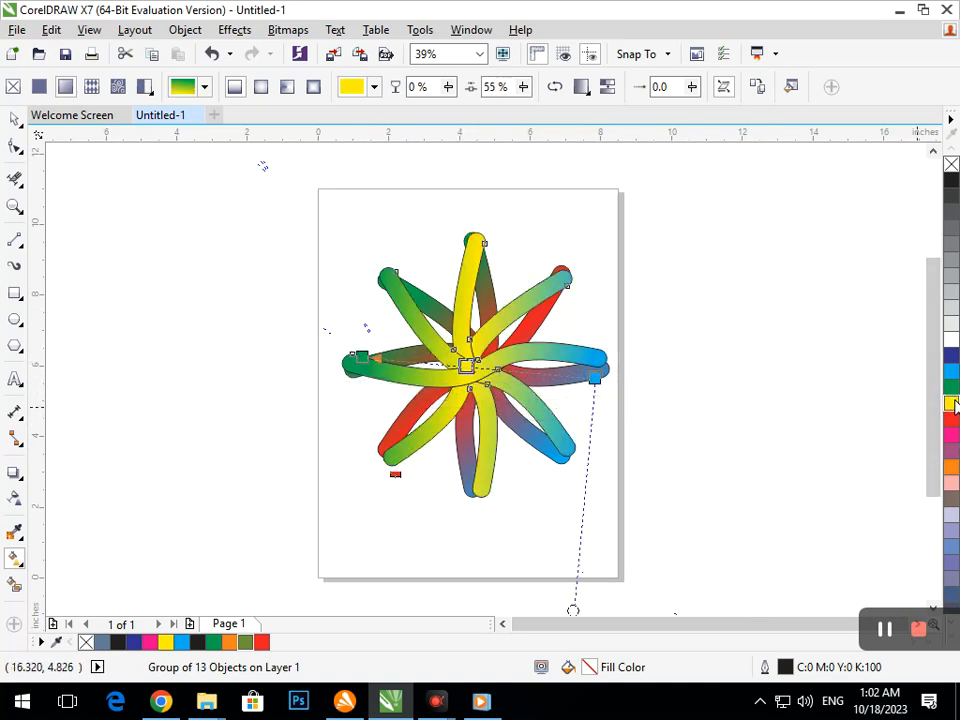
pyautogui.click(954, 373)
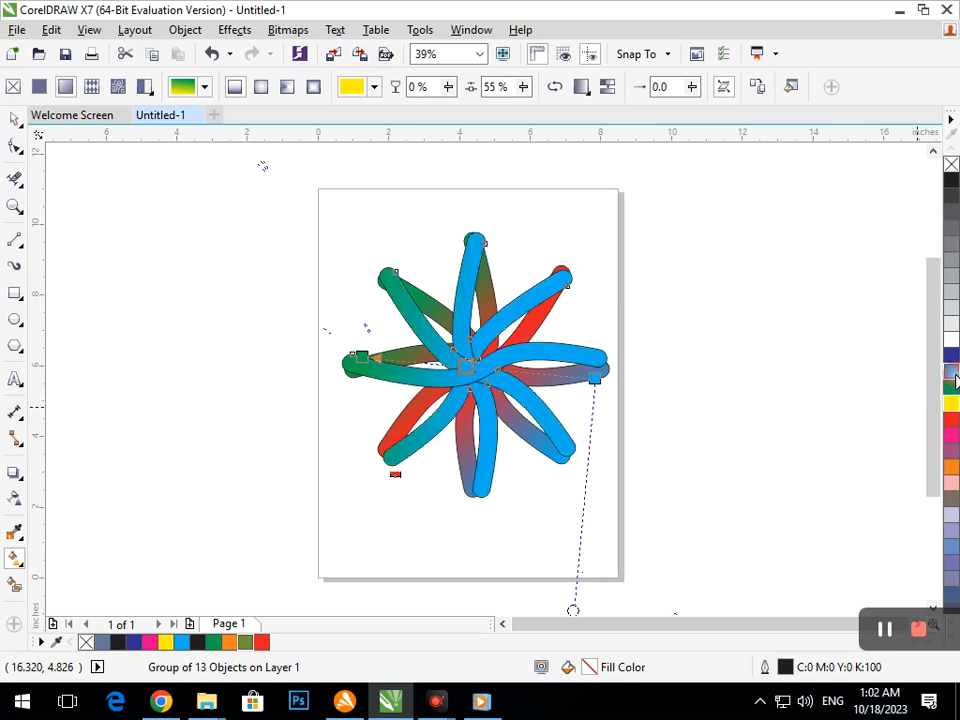
pyautogui.click(951, 486)
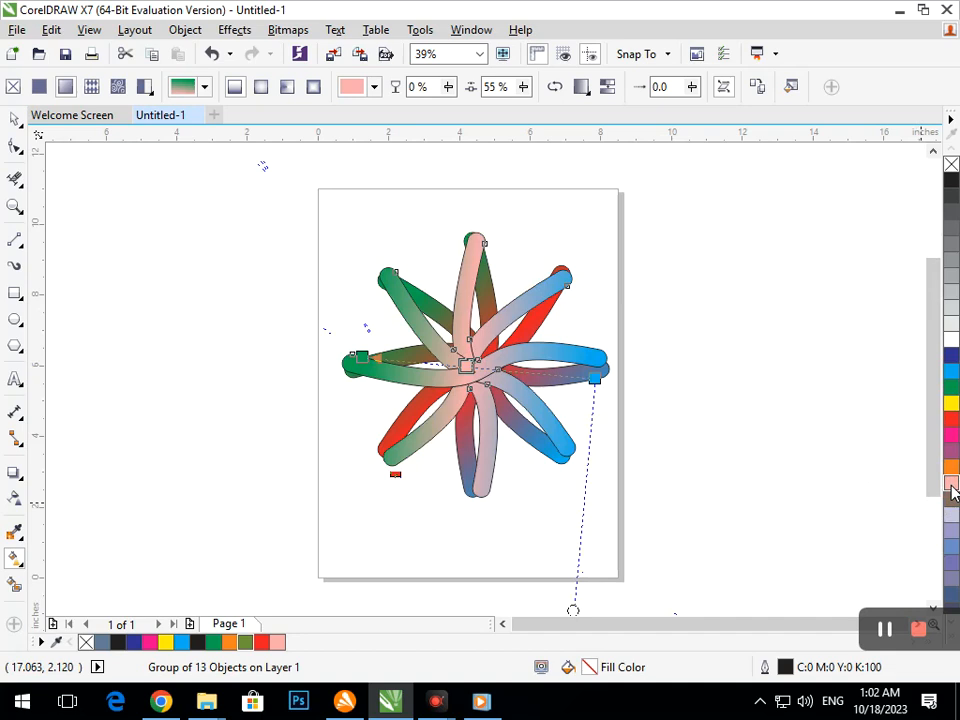
# Move the front gradient's start beyond the left petal tip, colour it purple, and make the right end stop yellow
pyautogui.click(951, 387)
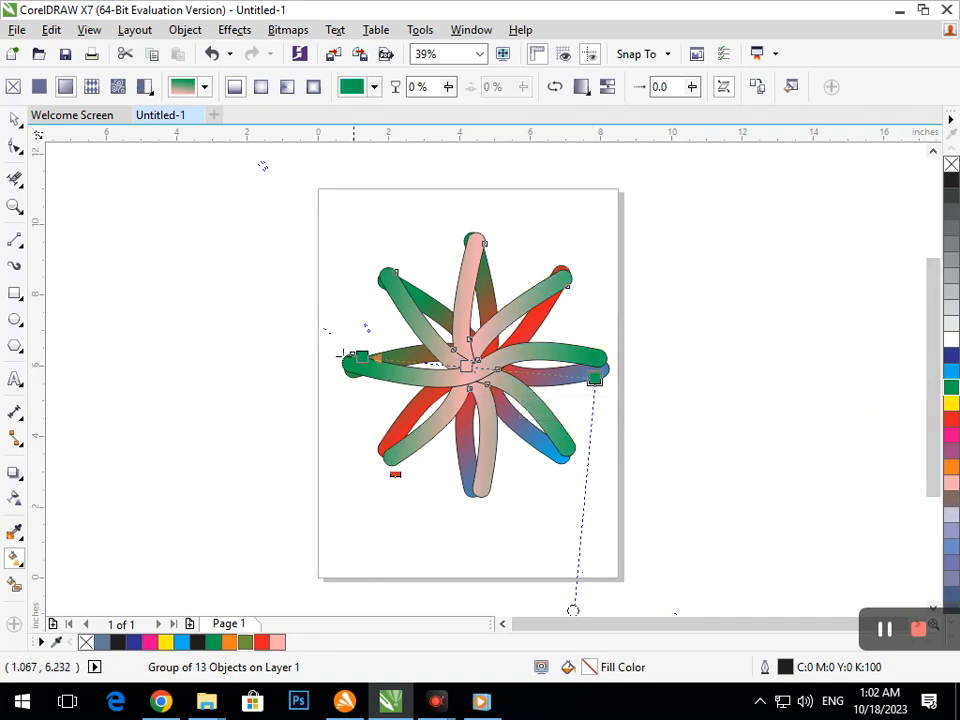
pyautogui.moveTo(360, 357); pyautogui.dragTo(300, 358)
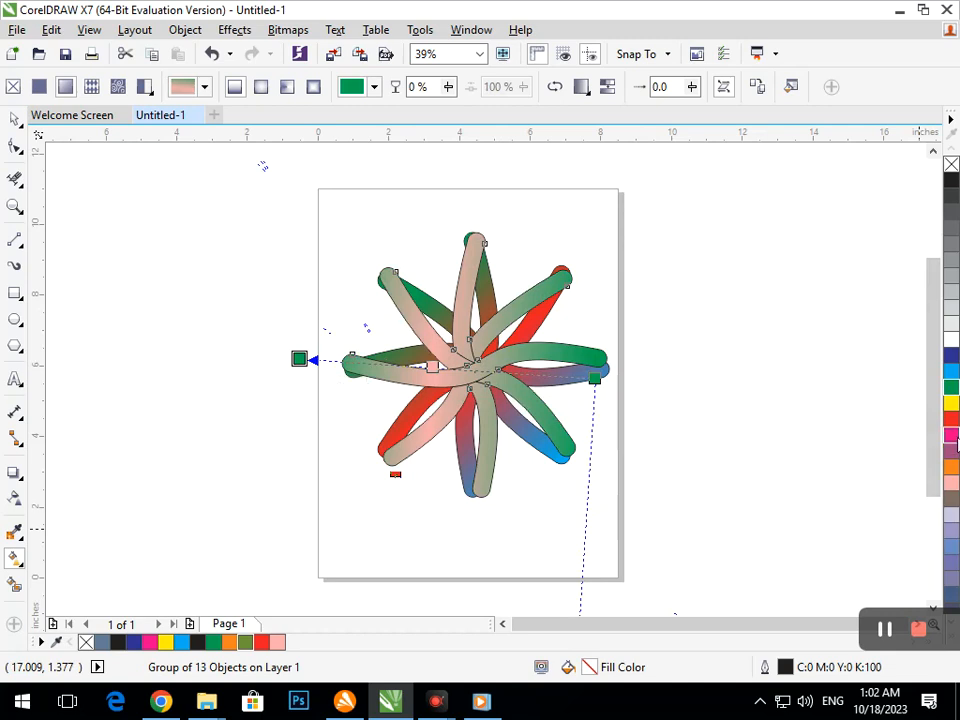
pyautogui.click(951, 451)
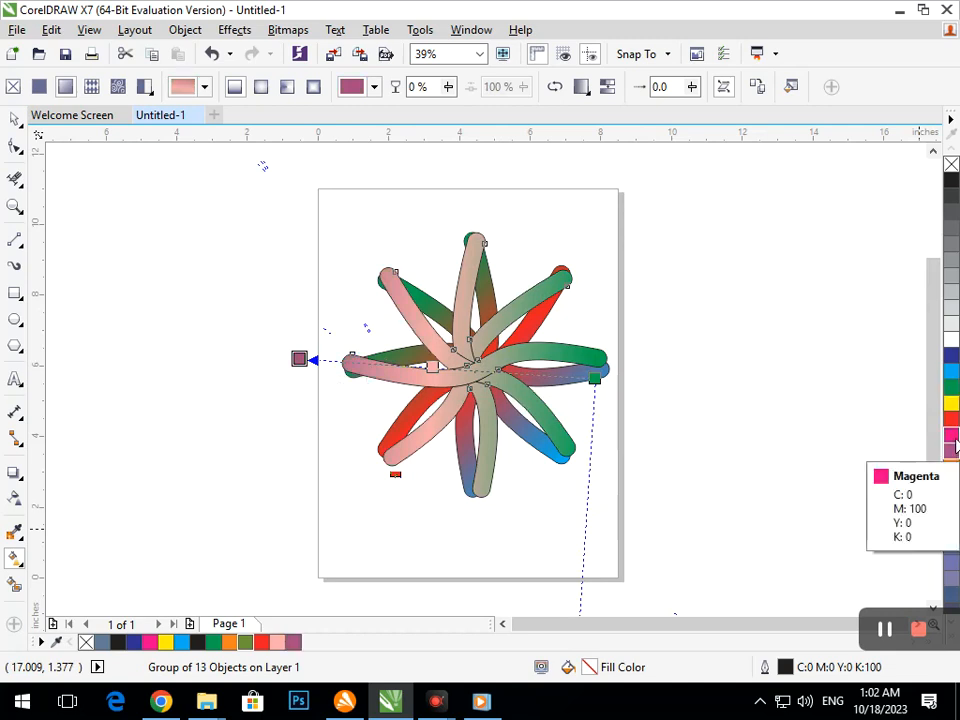
pyautogui.click(595, 378)
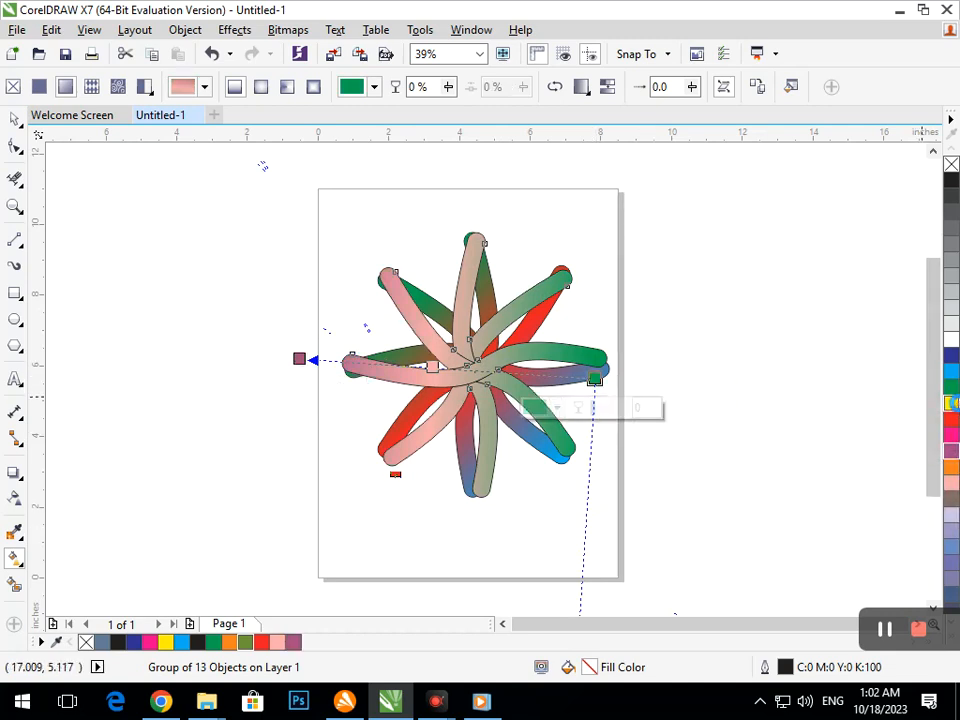
pyautogui.click(951, 403)
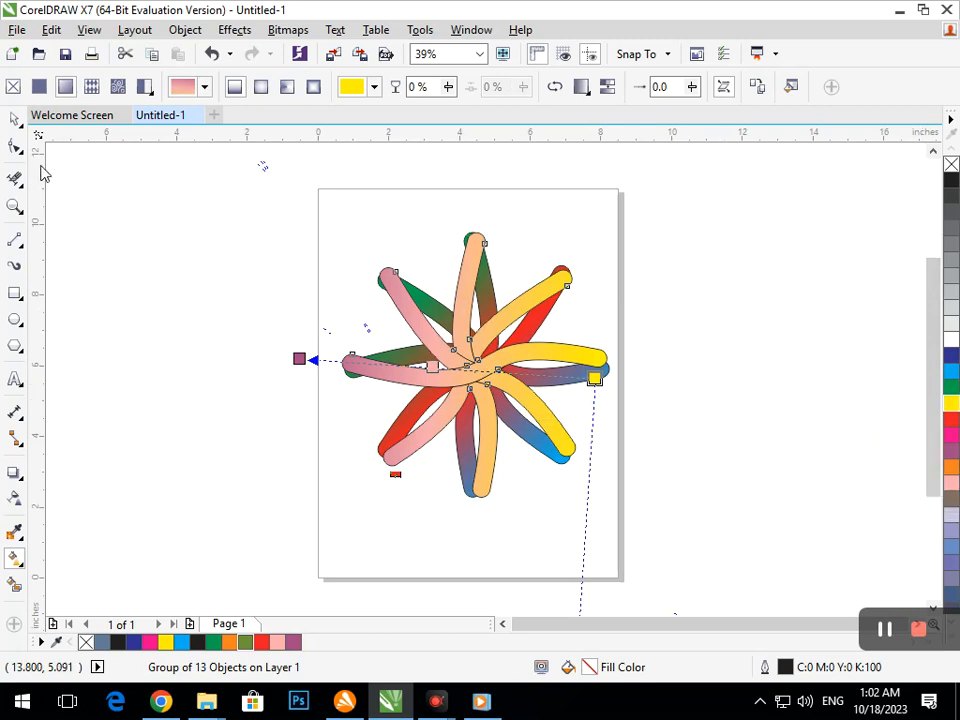
pyautogui.click(14, 122)
pyautogui.click(148, 354)
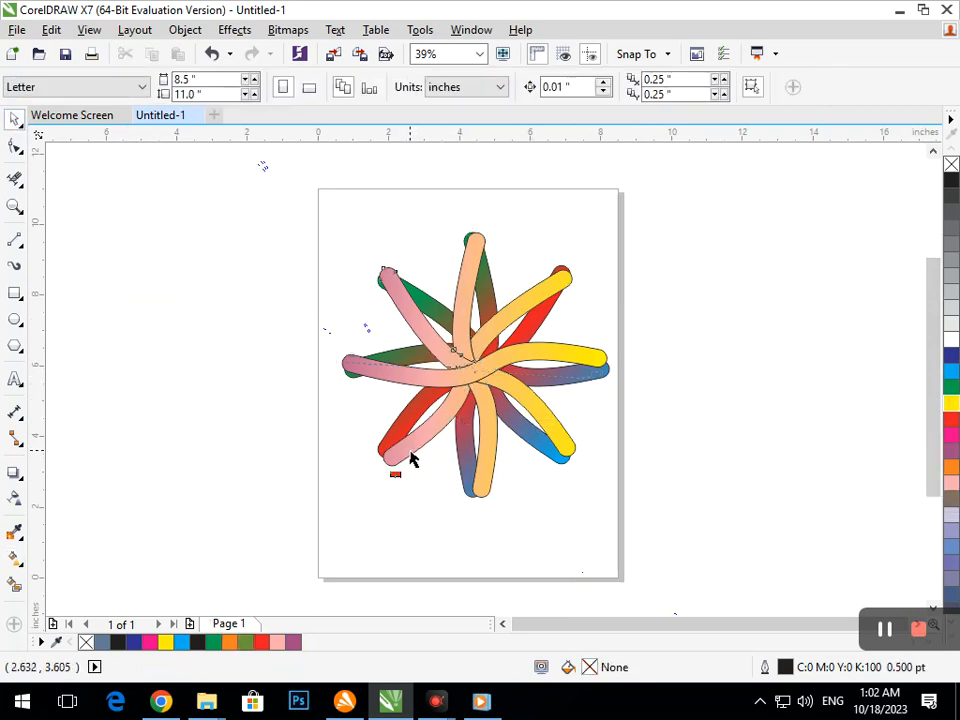
# Undo the last front gradient colour change and try yellow and green on the upper-left petal's right end stop
pyautogui.hotkey('ctrl', 'z')
pyautogui.click(26, 575)
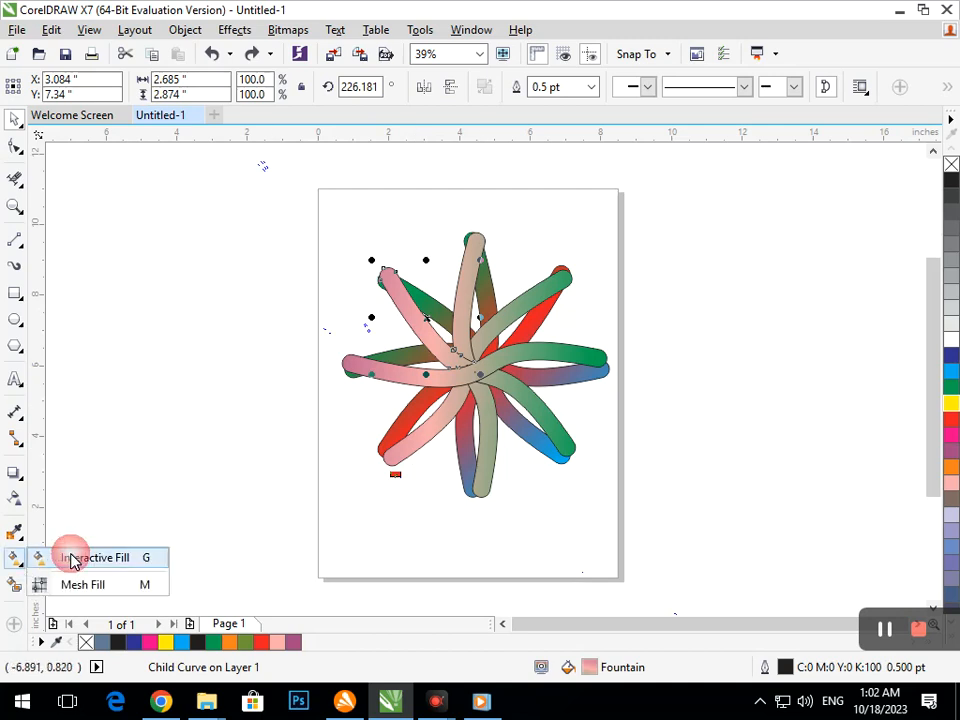
pyautogui.click(71, 557)
pyautogui.click(624, 378)
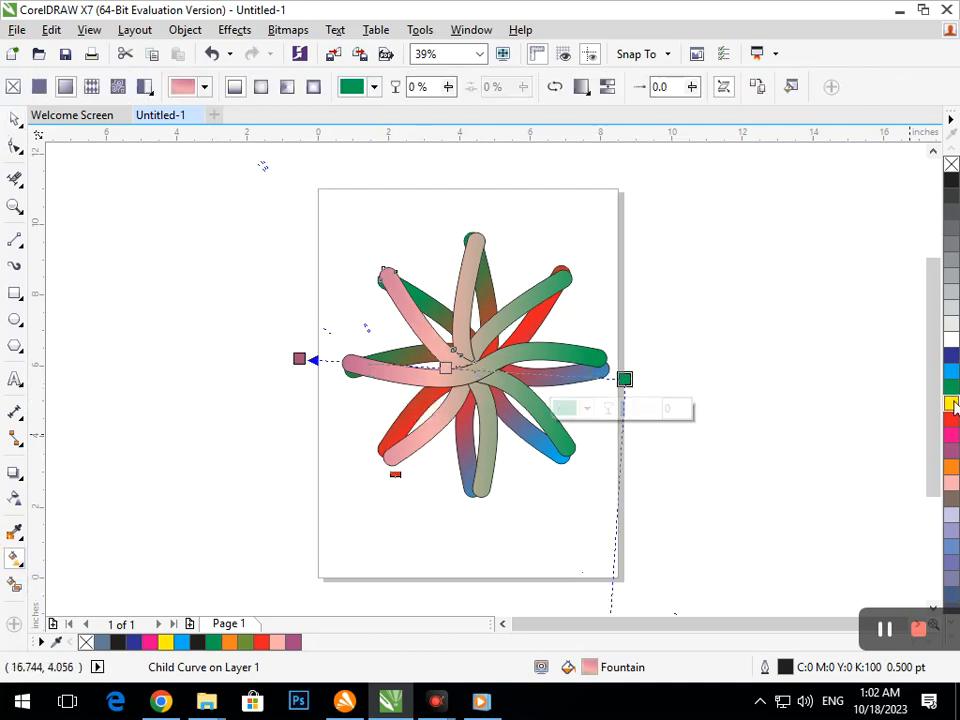
pyautogui.click(952, 404)
pyautogui.click(951, 389)
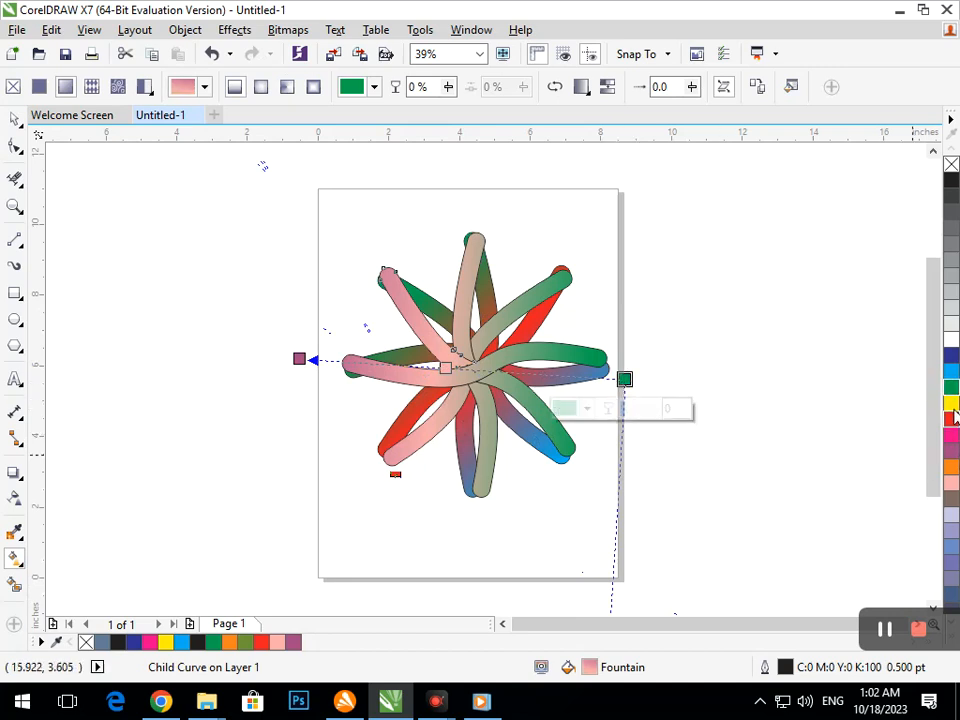
pyautogui.click(951, 406)
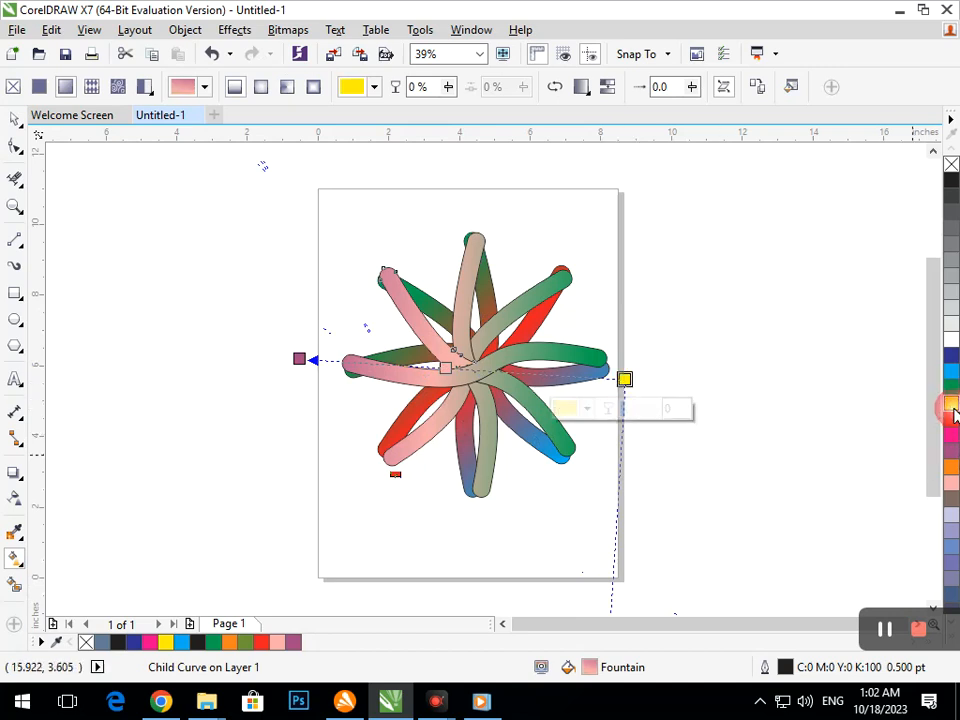
# Try custom light blue (C65 M0 Y4 K0) and orange (C0 M60 Y100 K0) for the same gradient's right end stop
pyautogui.click(568, 410)
pyautogui.click(668, 523)
pyautogui.click(684, 544)
pyautogui.click(669, 496)
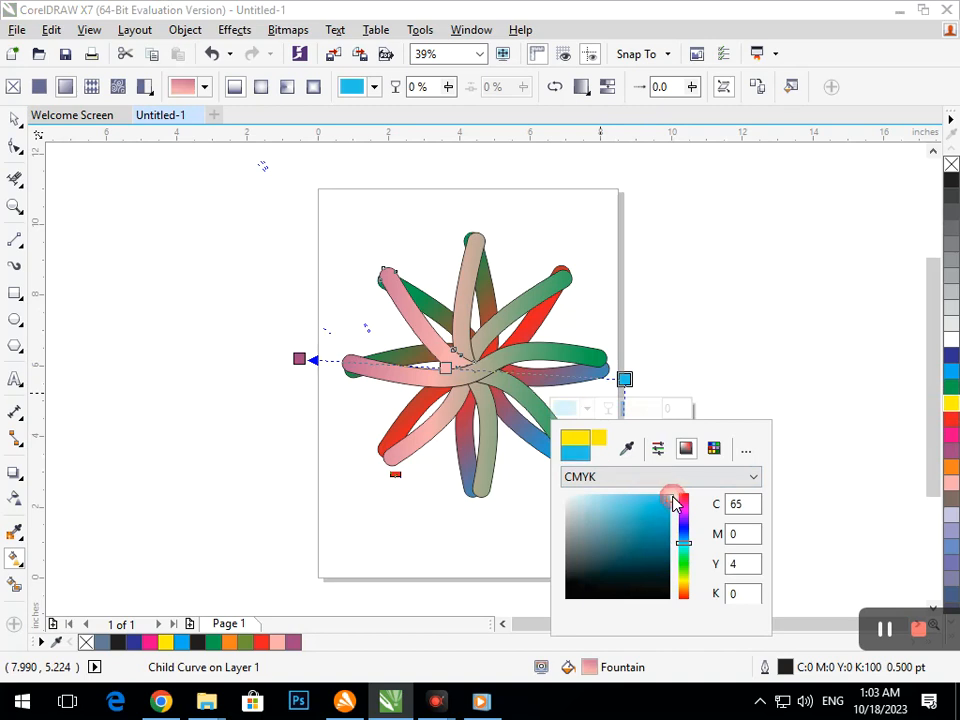
pyautogui.click(657, 555)
pyautogui.click(684, 588)
pyautogui.click(666, 497)
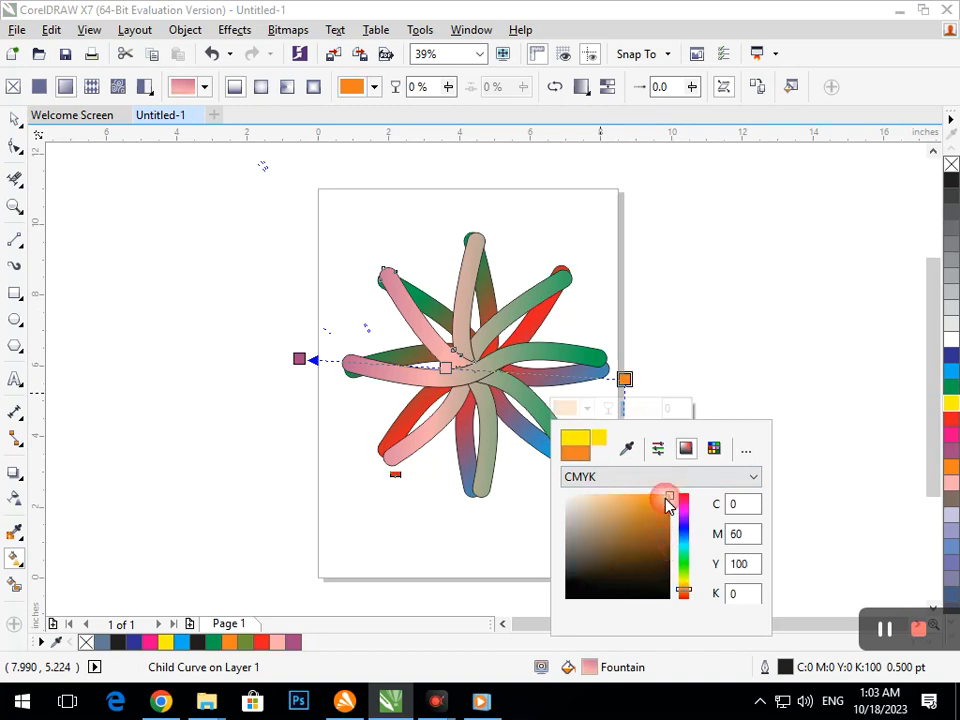
# Recolour the upper-left petal's orange gradient end stop yellow
pyautogui.click(625, 380)
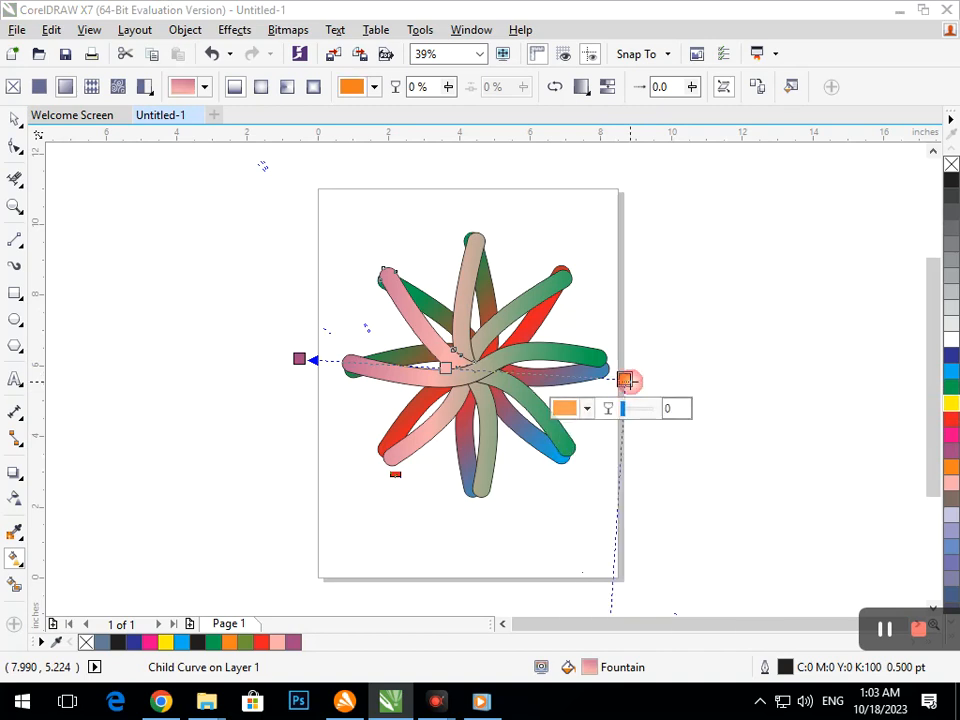
pyautogui.click(951, 403)
pyautogui.click(750, 436)
# Select the whole front pinwheel group and move the upper-left petal's pink middle stop toward the gradient's right end
pyautogui.click(476, 380)
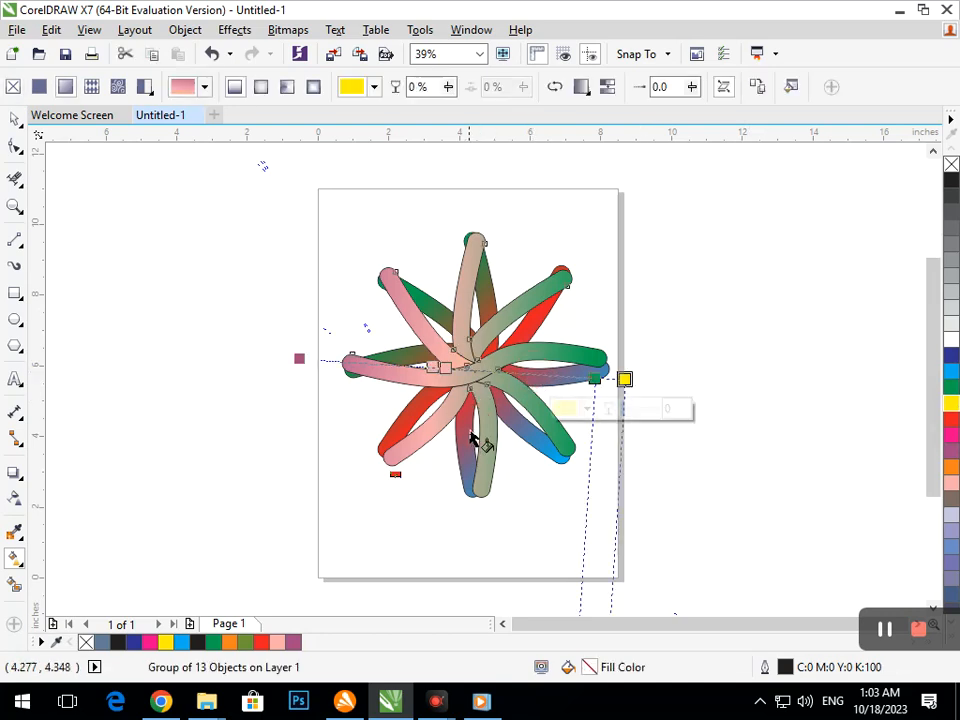
pyautogui.click(951, 418)
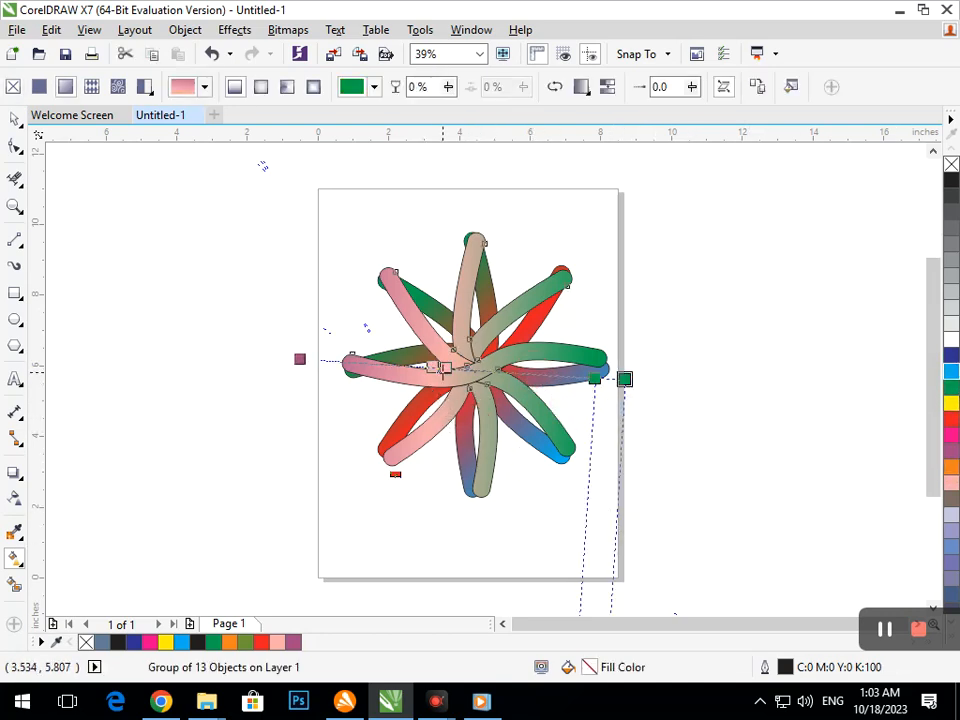
pyautogui.click(435, 367)
pyautogui.doubleClick(562, 375)
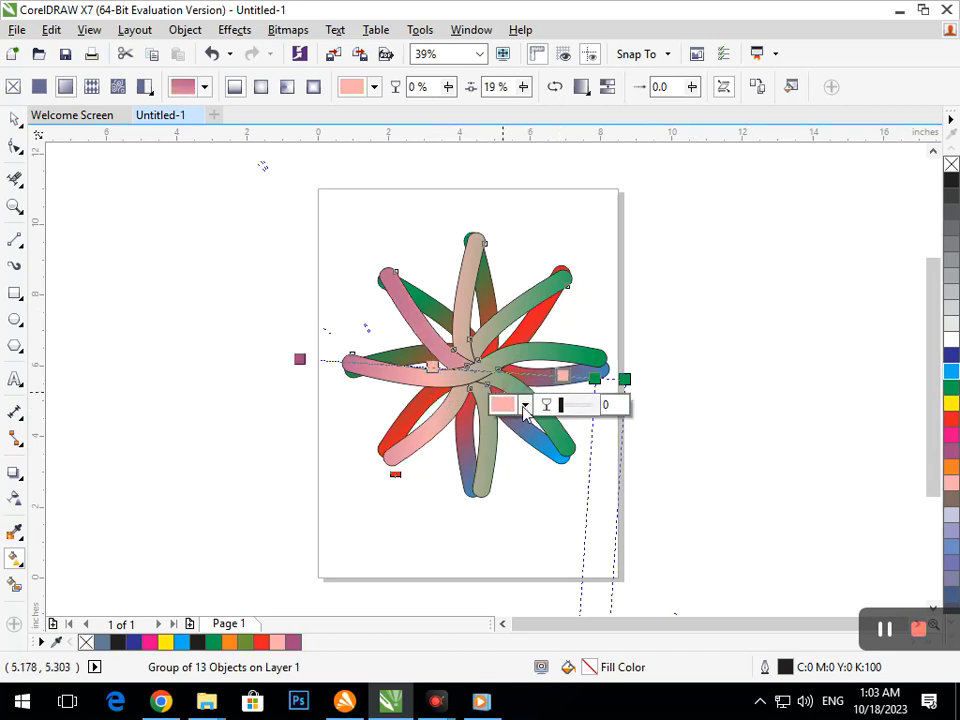
# Extend the front group's gradient end past the page's right edge, try magenta and green on it, and settle on dark blue
pyautogui.moveTo(594, 378); pyautogui.dragTo(680, 363)
pyautogui.click(951, 438)
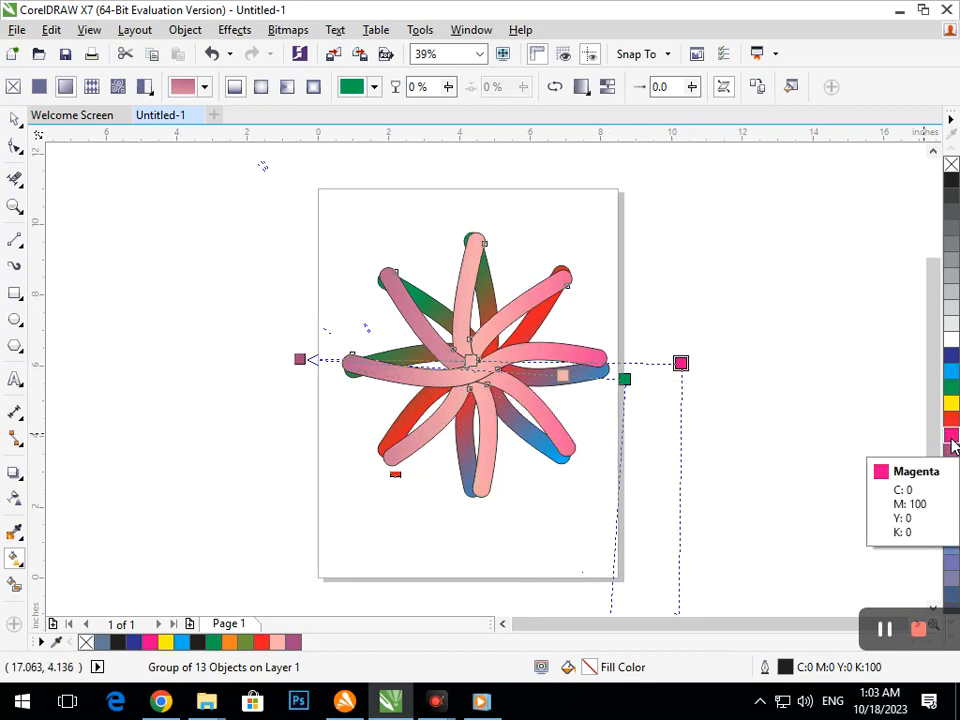
pyautogui.click(951, 389)
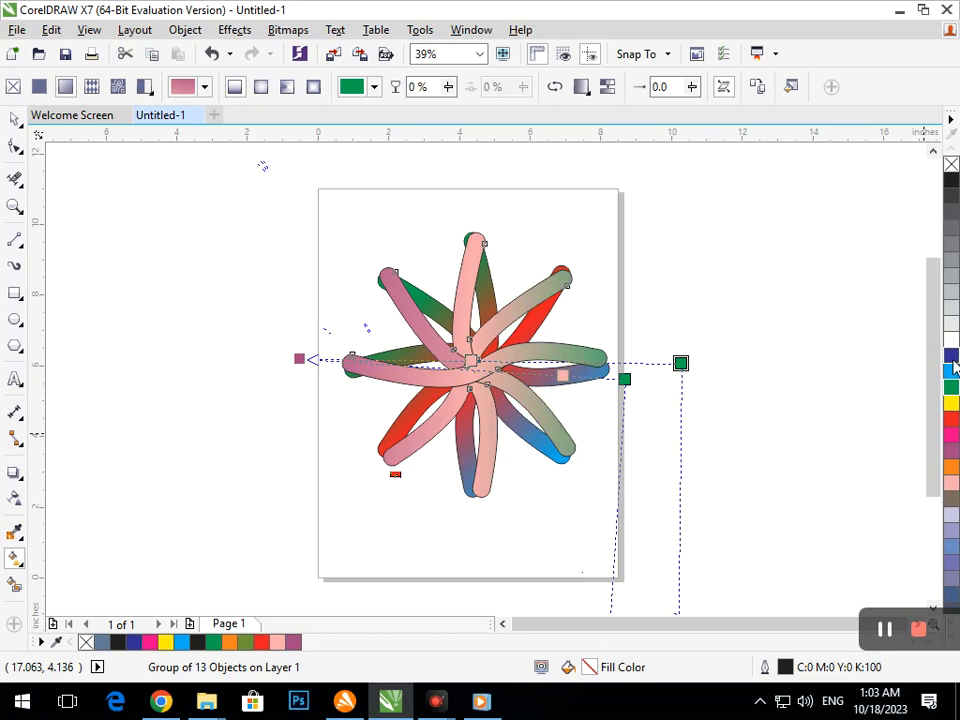
pyautogui.click(952, 357)
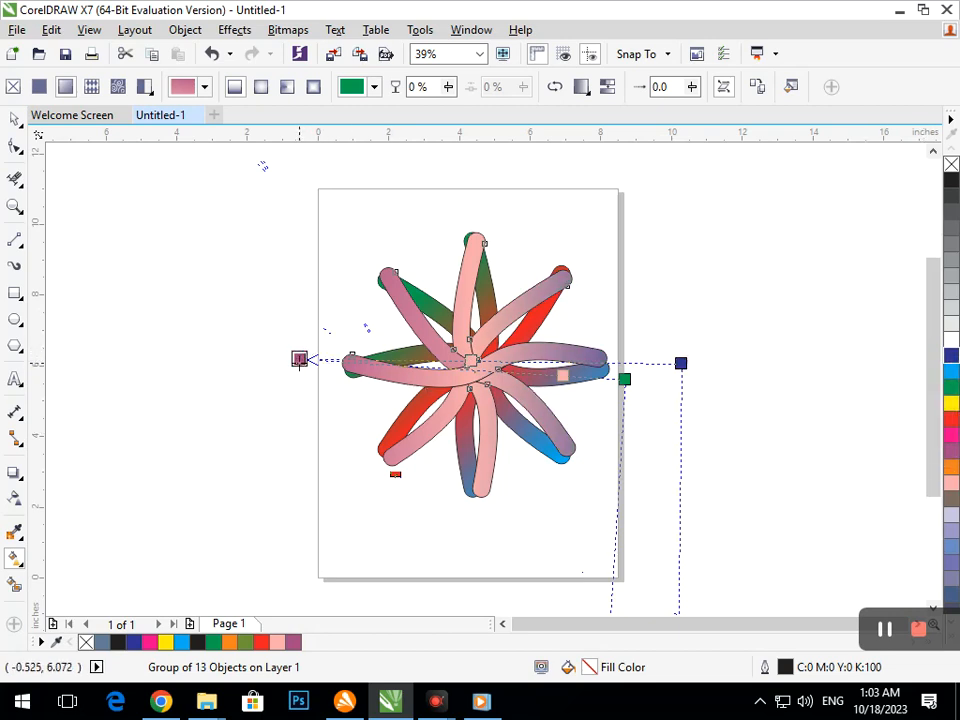
# Colour the front group's gradient start beyond the left petal tip dark blue
pyautogui.click(299, 358)
pyautogui.click(952, 357)
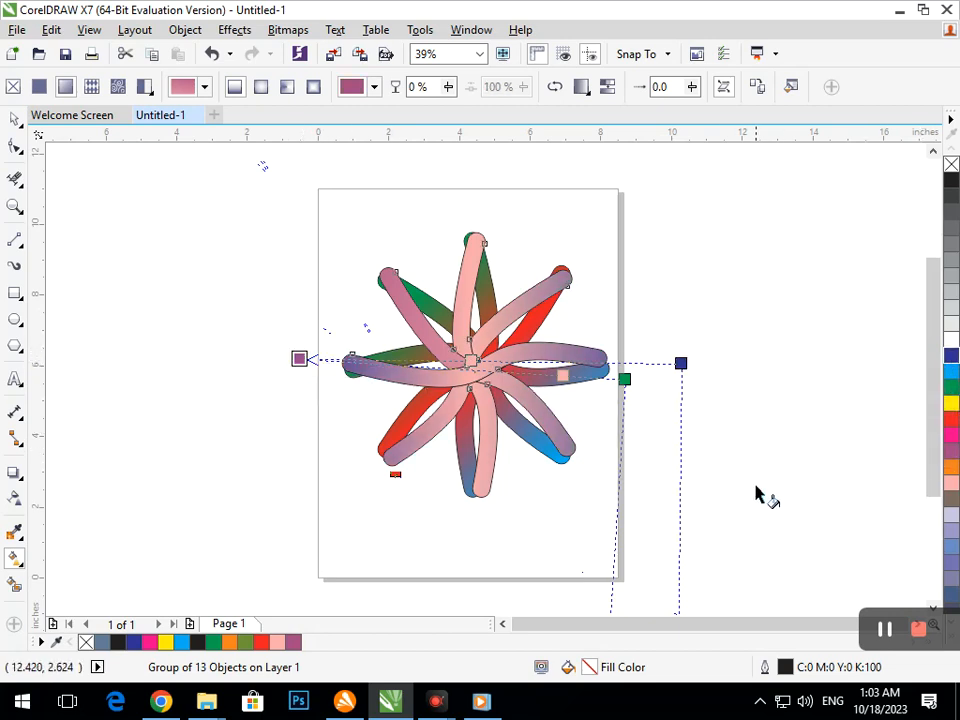
pyautogui.click(605, 413)
pyautogui.click(470, 385)
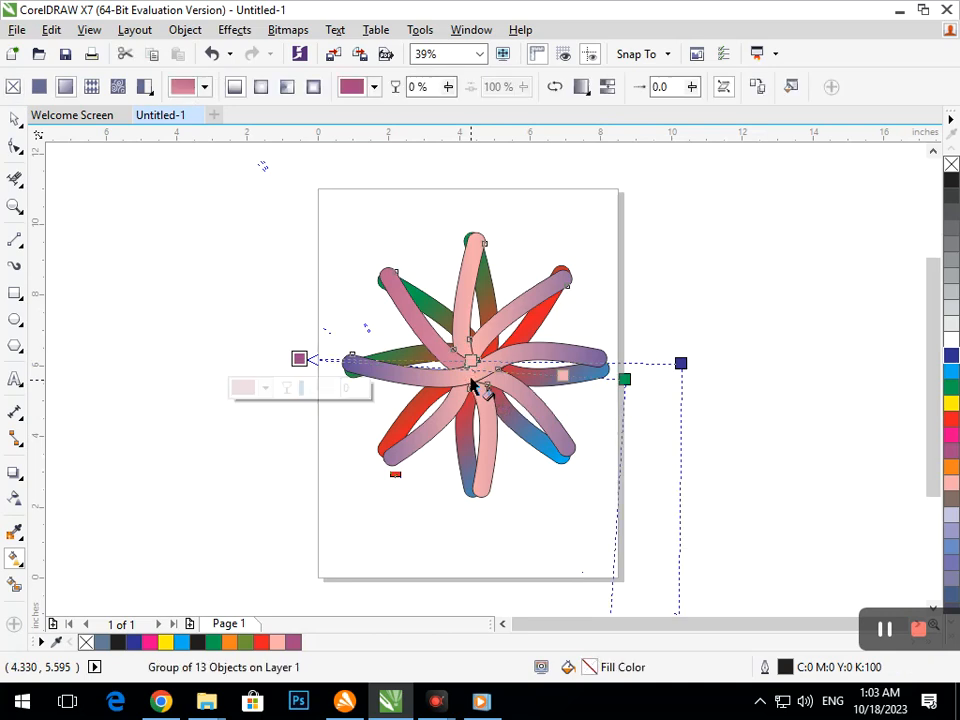
# Replace the front group's pink middle gradient stop with a new one at the centre, trying yellow and light blue before choosing red
pyautogui.doubleClick(471, 360)
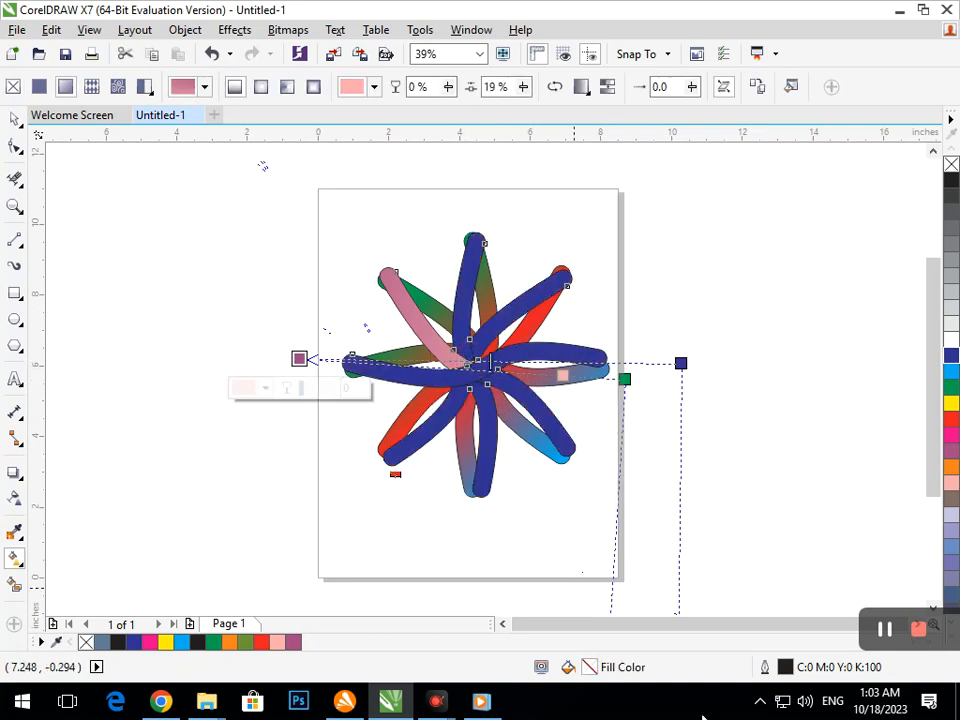
pyautogui.doubleClick(470, 361)
pyautogui.click(955, 406)
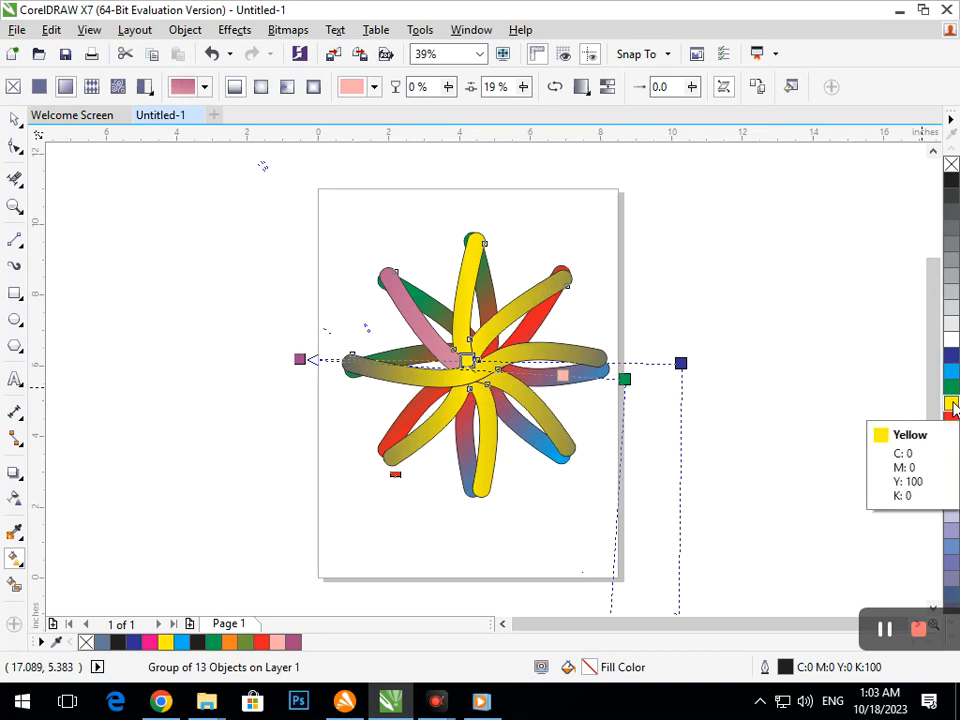
pyautogui.click(954, 372)
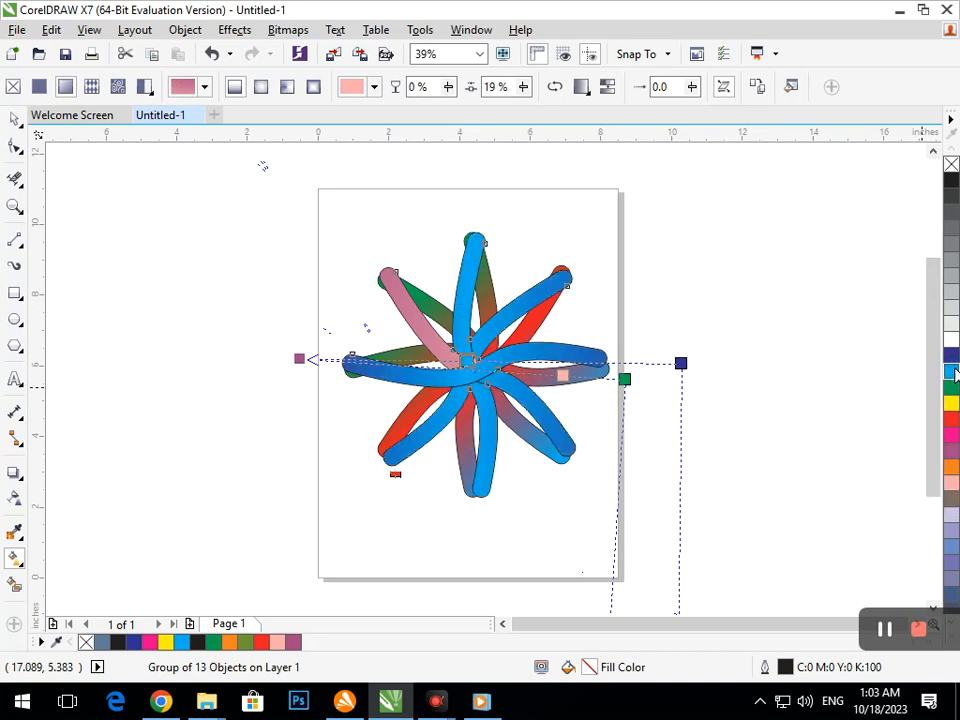
pyautogui.click(953, 423)
pyautogui.click(14, 119)
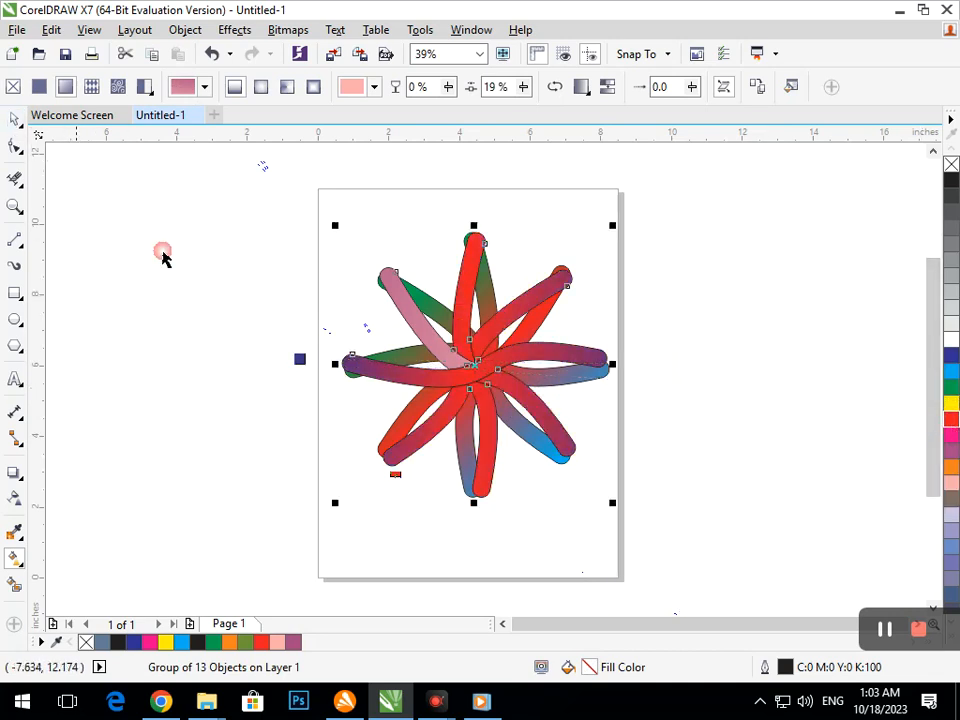
pyautogui.click(196, 299)
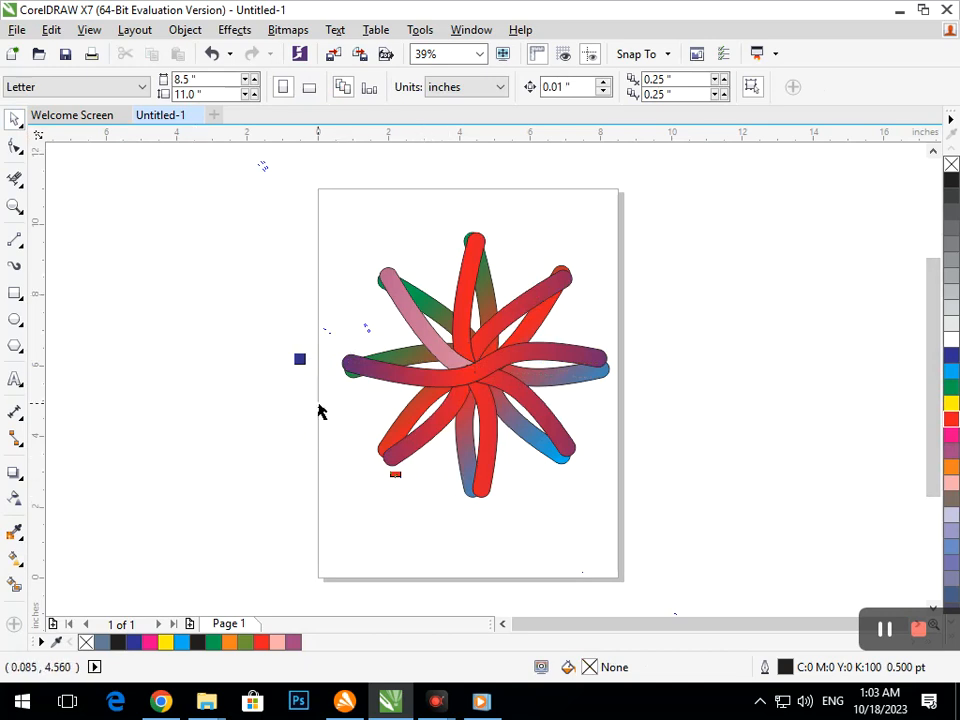
pyautogui.press('F2')
pyautogui.moveTo(254, 318); pyautogui.dragTo(398, 394)
pyautogui.press('F2')
pyautogui.press('F3')
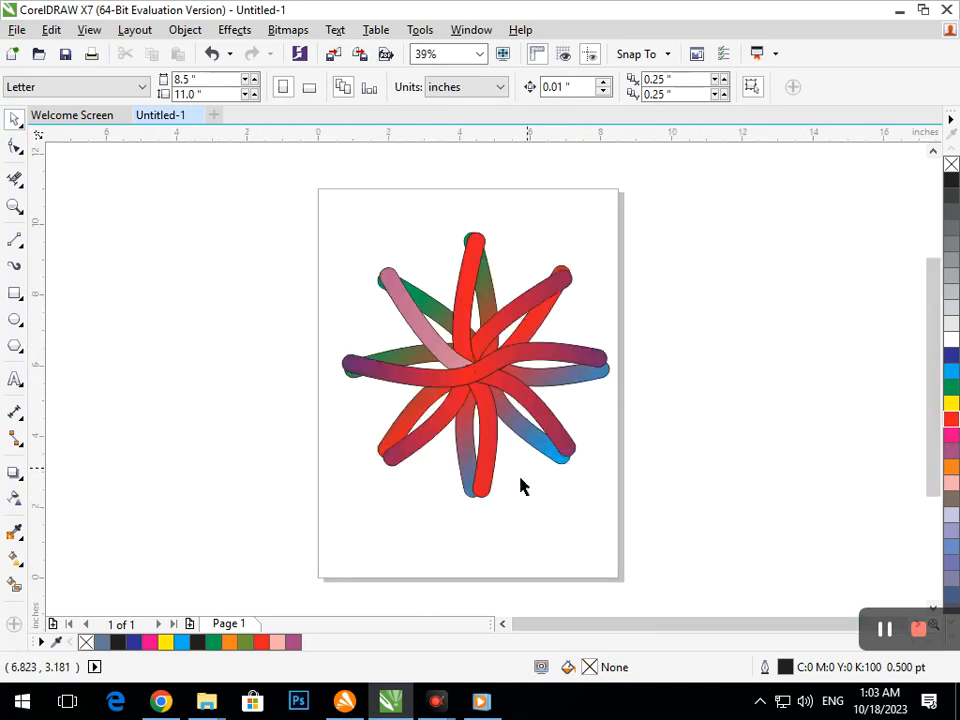
pyautogui.moveTo(300, 217); pyautogui.dragTo(655, 541)
pyautogui.click(549, 568)
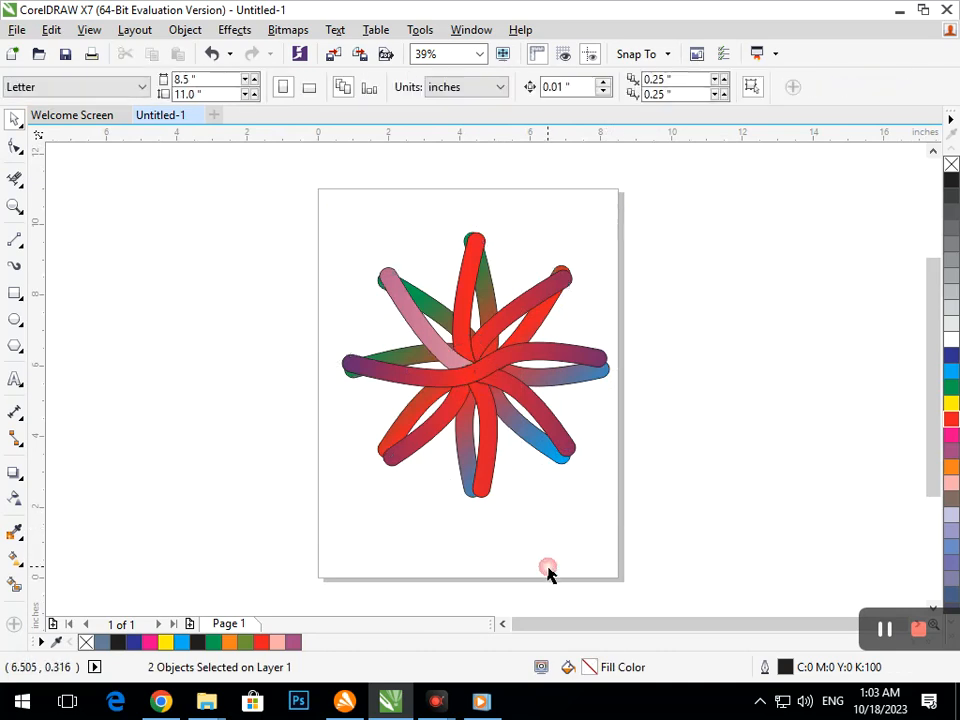
pyautogui.moveTo(481, 701)
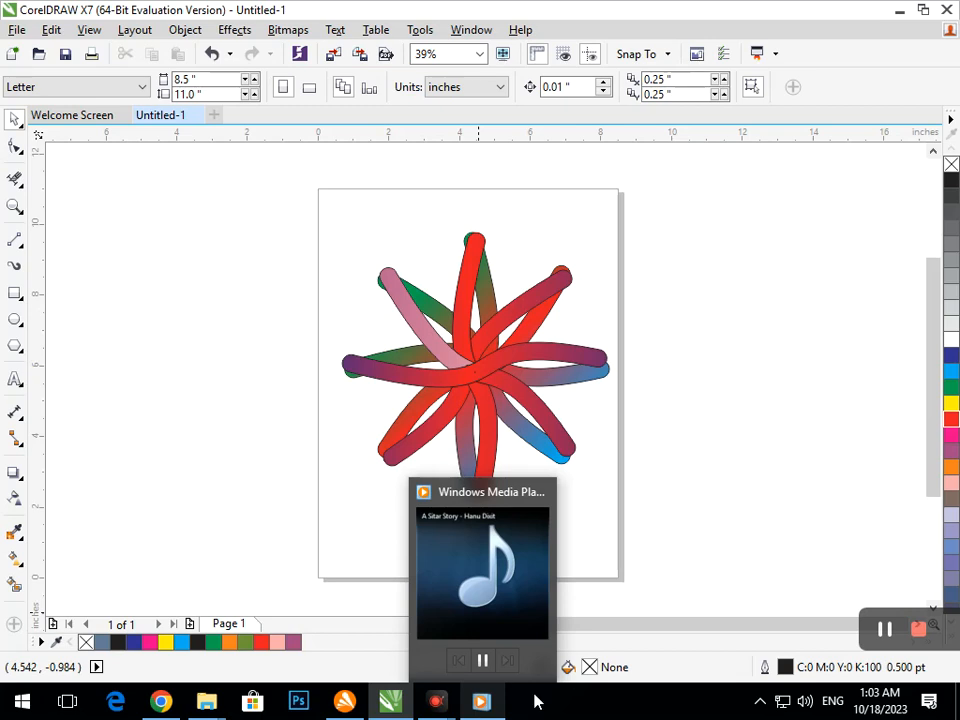
pyautogui.moveTo(641, 448); pyautogui.dragTo(697, 491)
pyautogui.press('F3')
# Move both pinwheel layers together off the page into the empty area to its left
pyautogui.moveTo(380, 275); pyautogui.dragTo(631, 480)
pyautogui.moveTo(475, 379); pyautogui.dragTo(166, 294)
pyautogui.click(314, 467)
pyautogui.press('F2')
pyautogui.moveTo(93, 196)
pyautogui.mouseDown()
pyautogui.moveTo(224, 346)
pyautogui.moveTo(274, 357)
pyautogui.mouseUp()
pyautogui.click(367, 467)
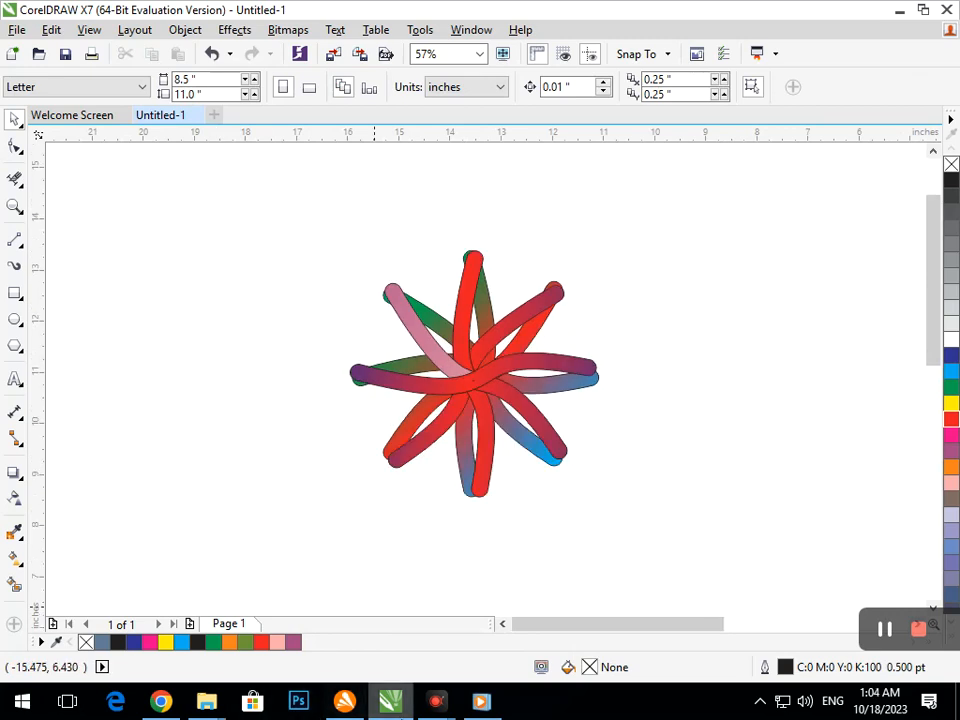
# Enlarge the complete pinwheel design to about 5.55 by 5.51 inches and deselect it
pyautogui.moveTo(392, 702)
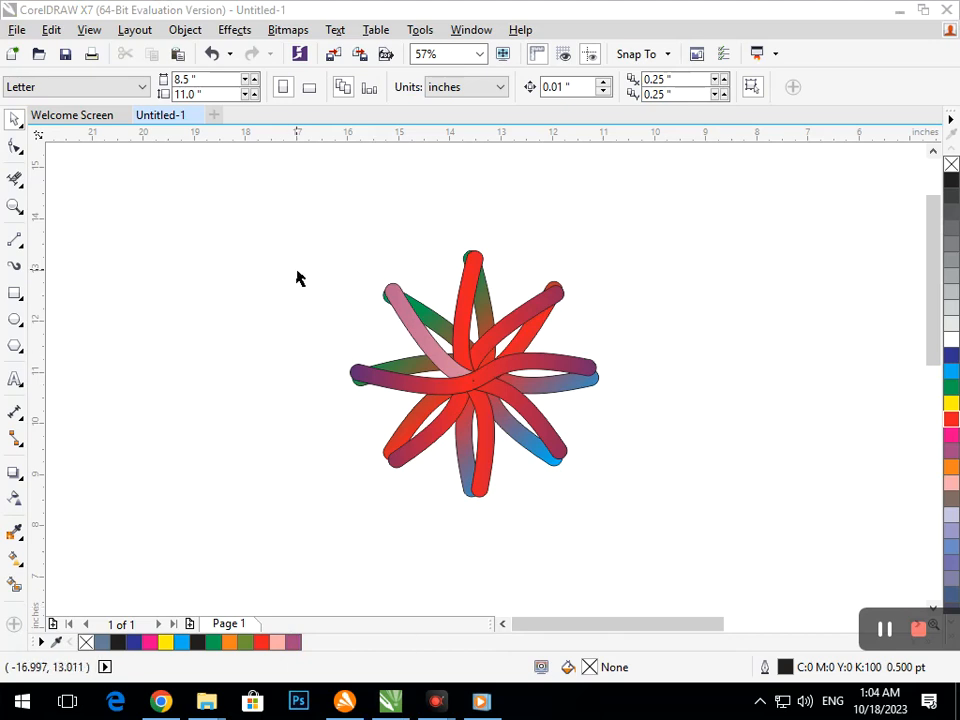
pyautogui.moveTo(311, 202); pyautogui.dragTo(624, 546)
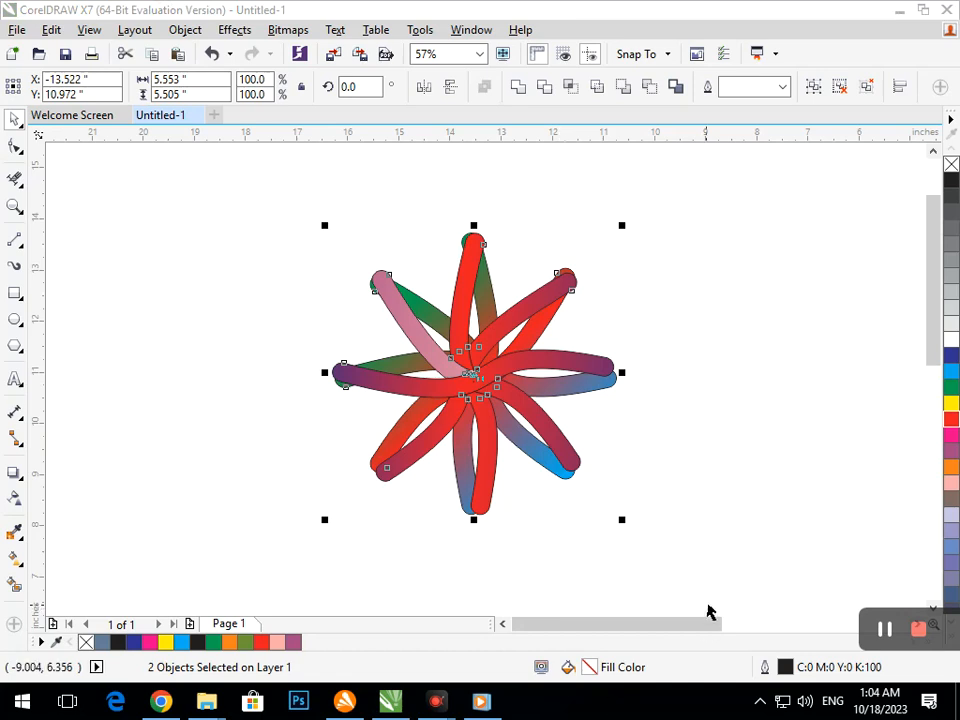
pyautogui.click(725, 566)
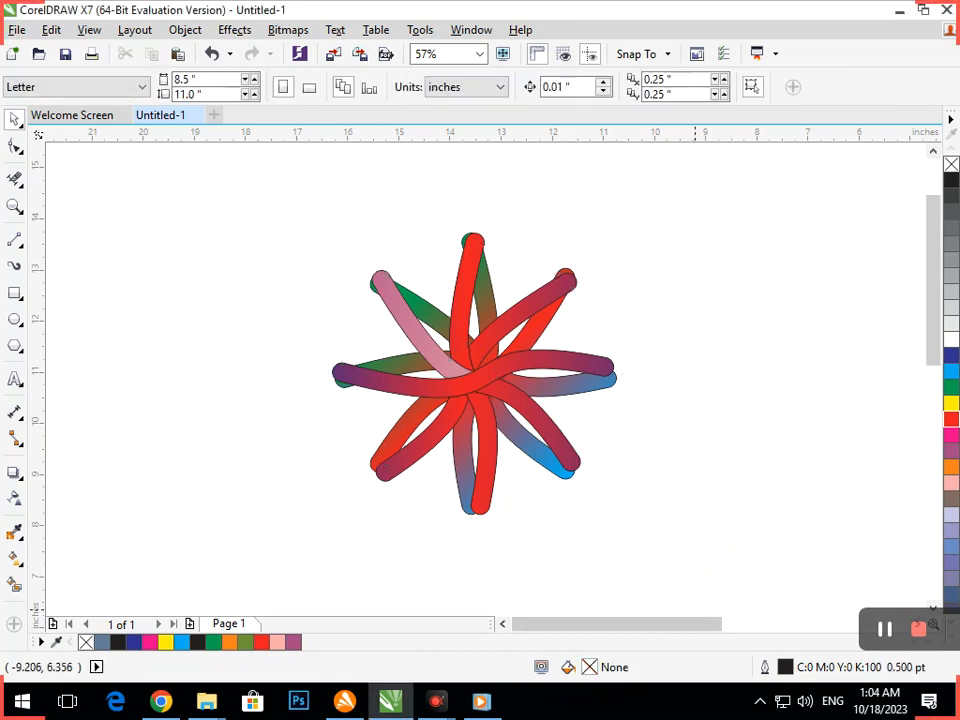